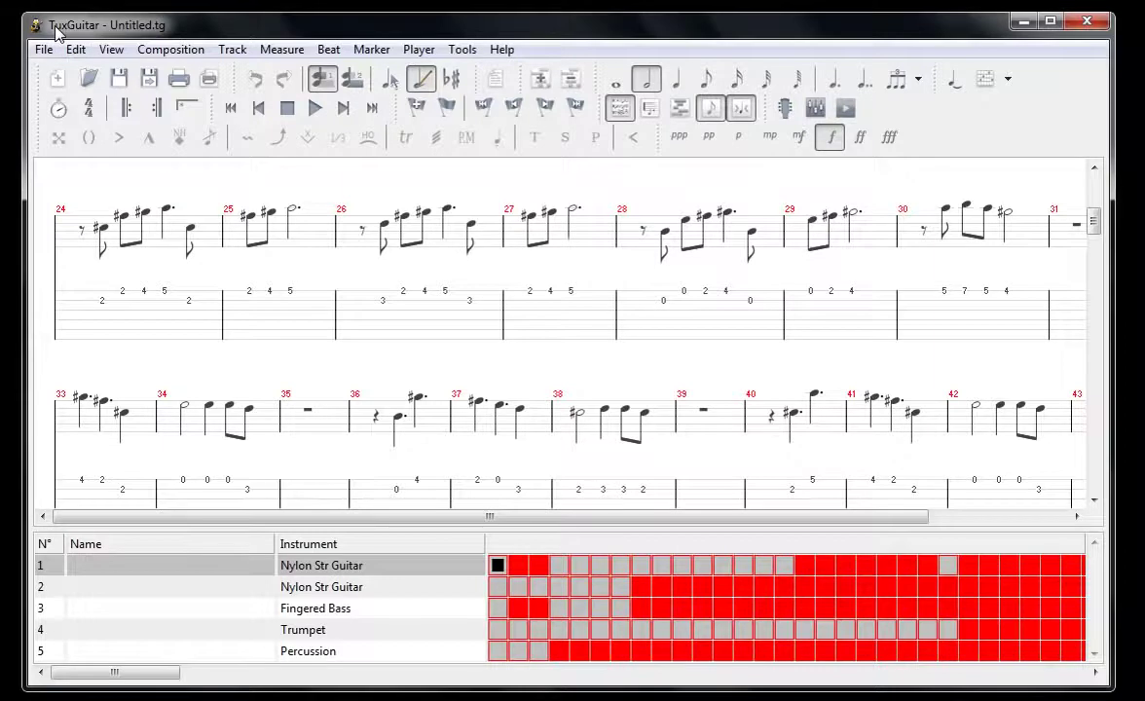
Import the gerudo-valley-2 MIDI from Downloads with Transpose left at 0
{"action": "key", "text": "alt+F4"}
{"action": "left_click", "coordinate": [44, 51]}
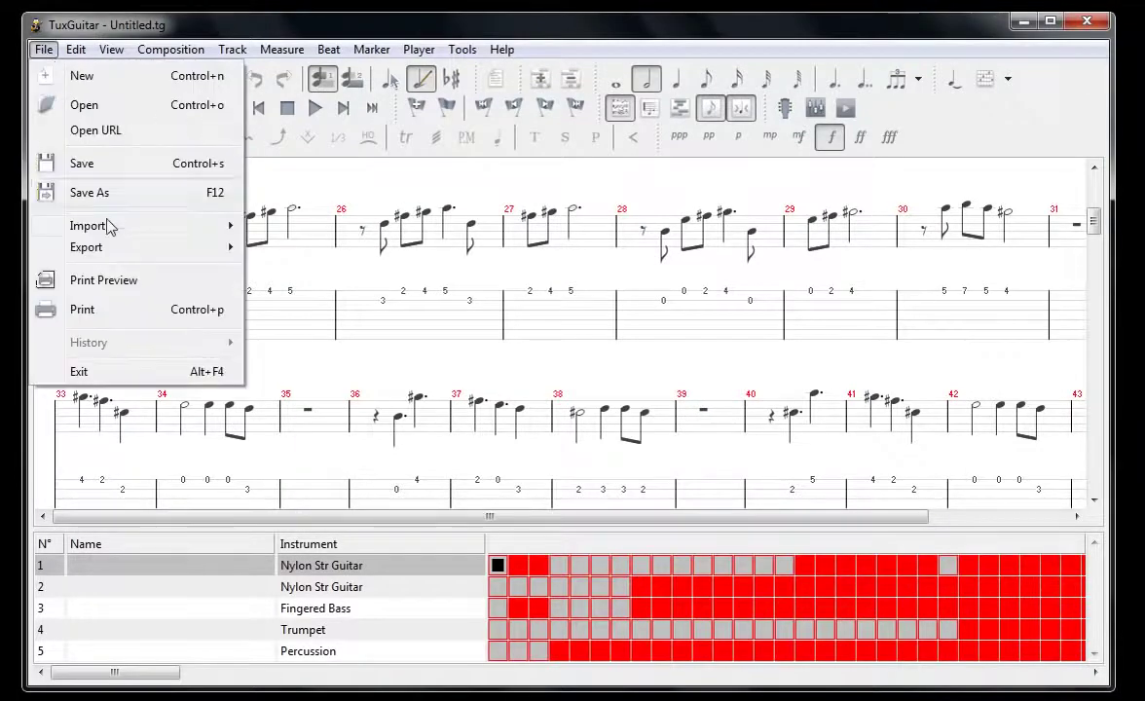
{"action": "mouse_move", "coordinate": [88, 226]}
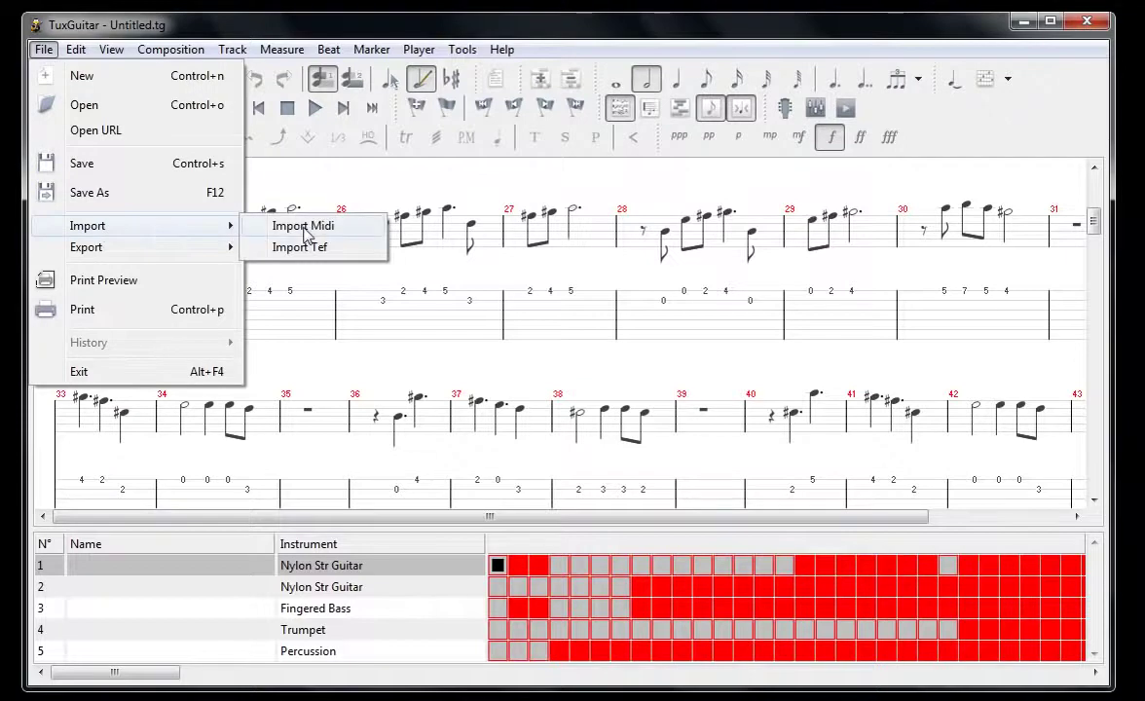
{"action": "left_click", "coordinate": [304, 228]}
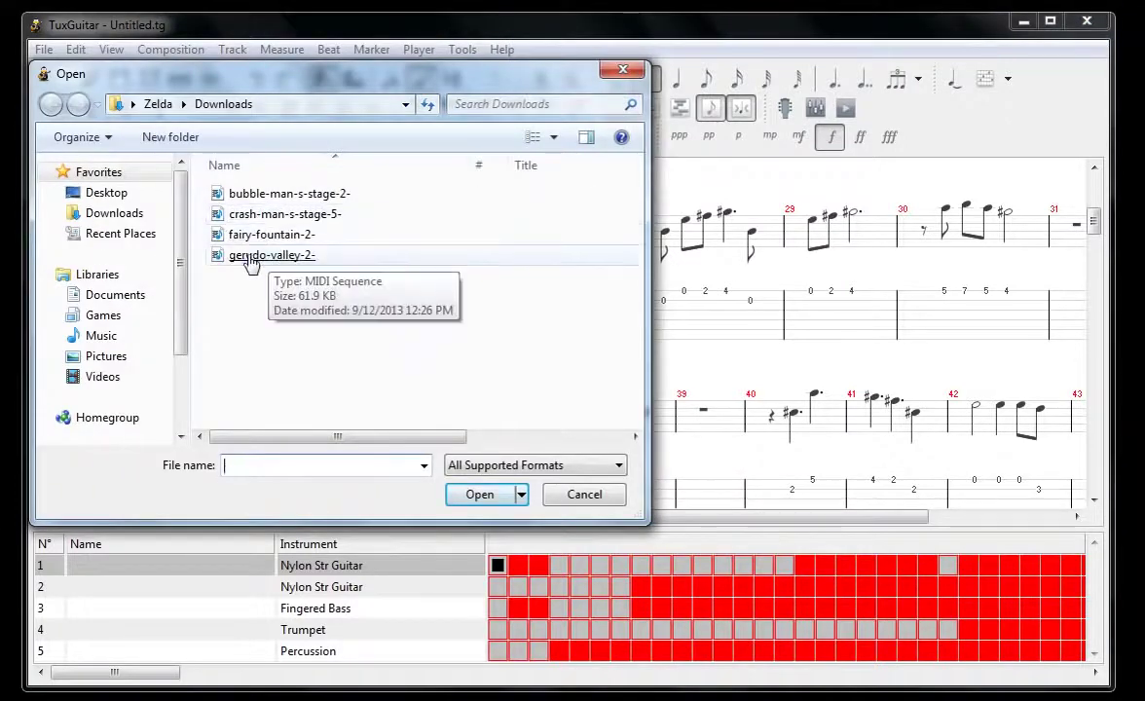
{"action": "double_click", "coordinate": [249, 255]}
{"action": "left_click", "coordinate": [584, 350]}
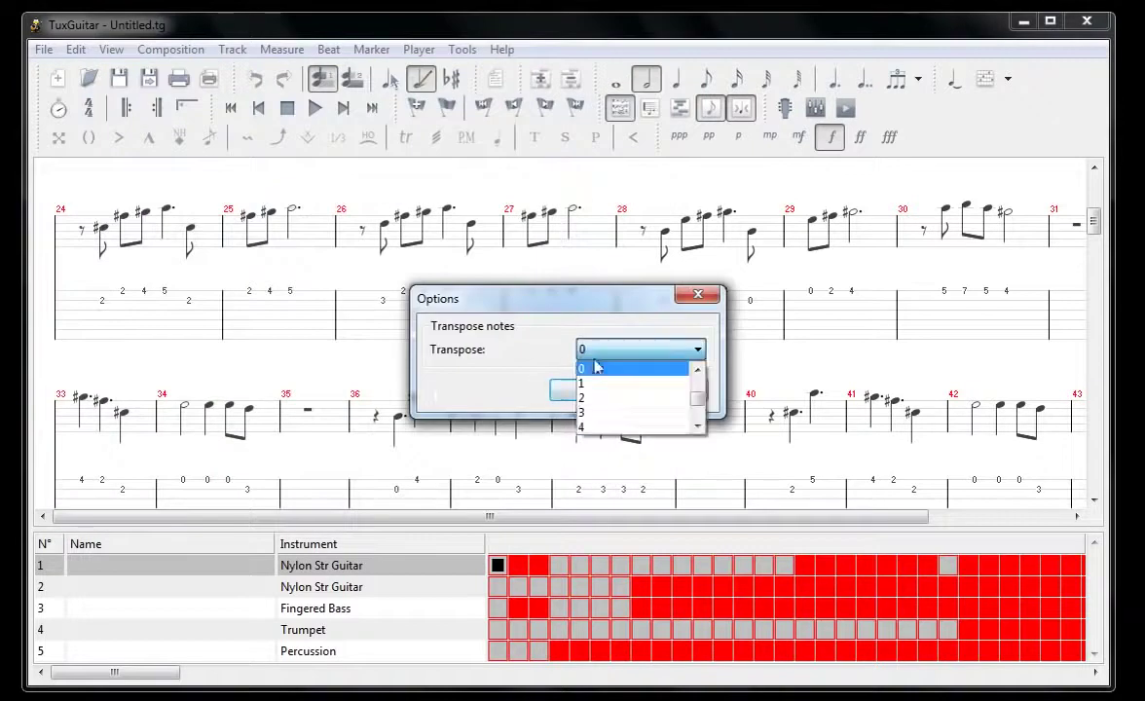
{"action": "left_click", "coordinate": [588, 368]}
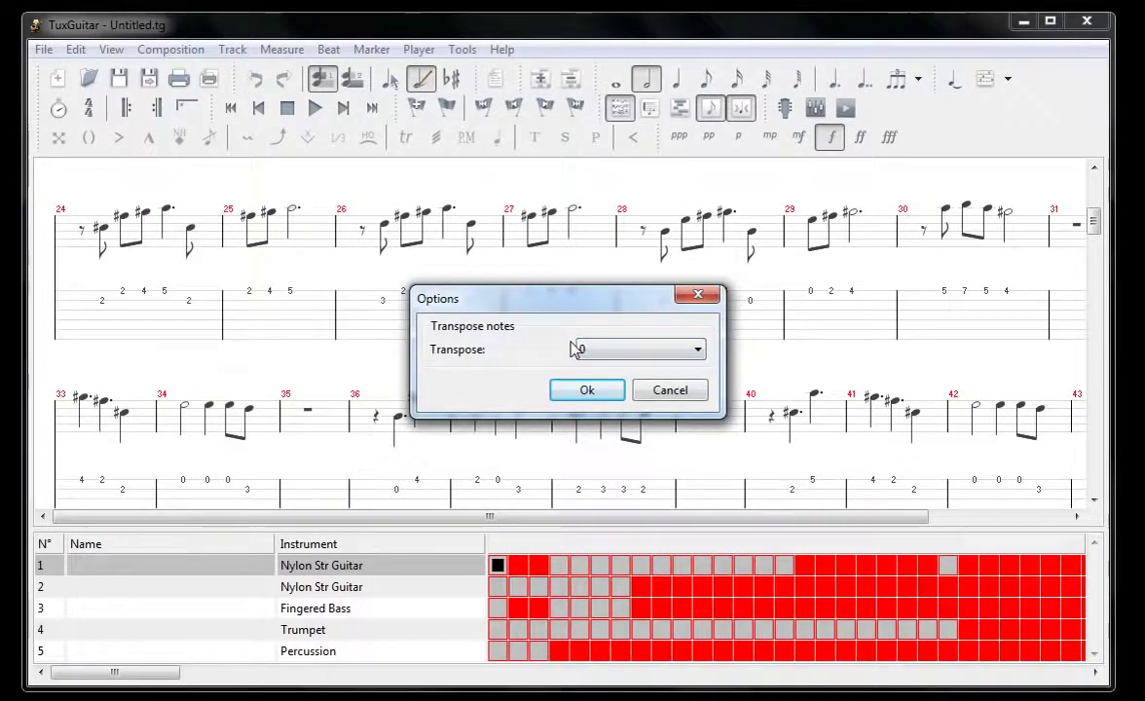
{"action": "left_click", "coordinate": [584, 392]}
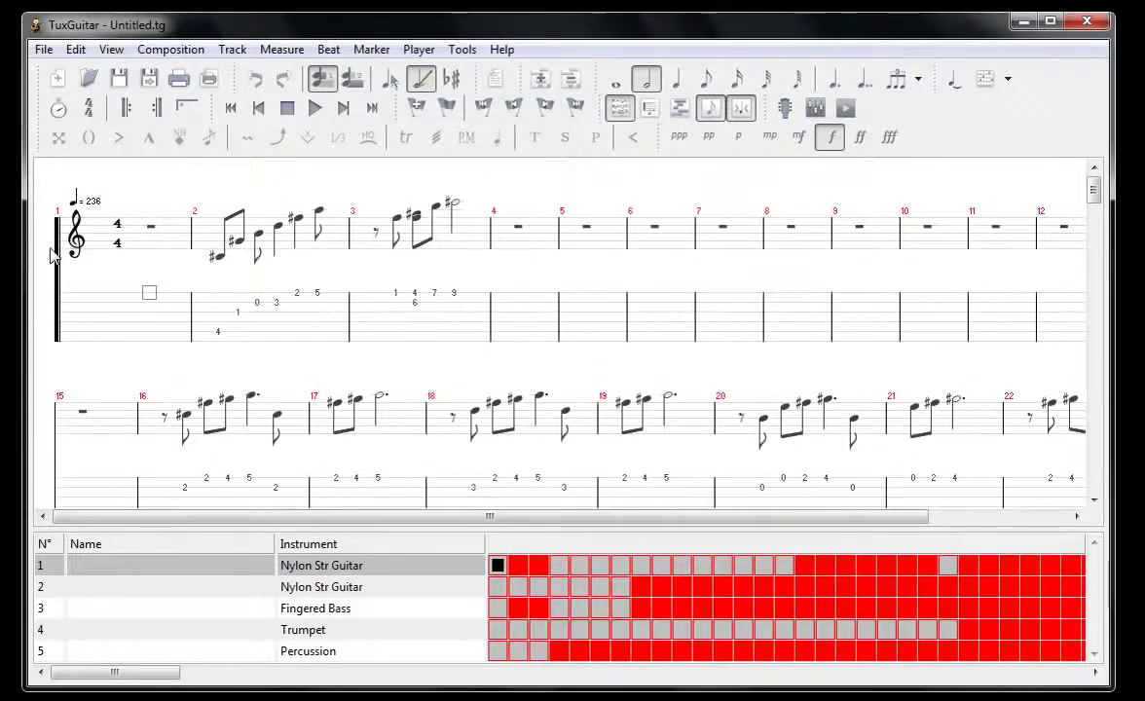
Play the song while viewing the Percussion, Fingered Bass, Nylon guitar and Trumpet tracks, then stop
{"action": "left_click", "coordinate": [318, 110]}
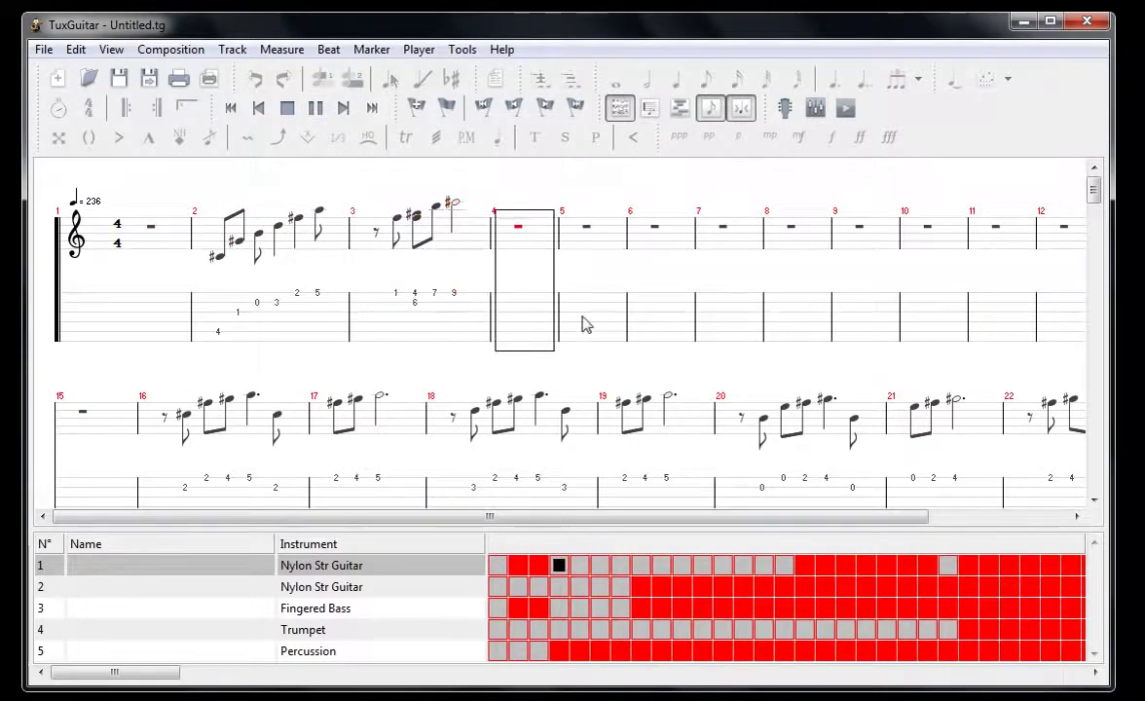
{"action": "left_click", "coordinate": [329, 655]}
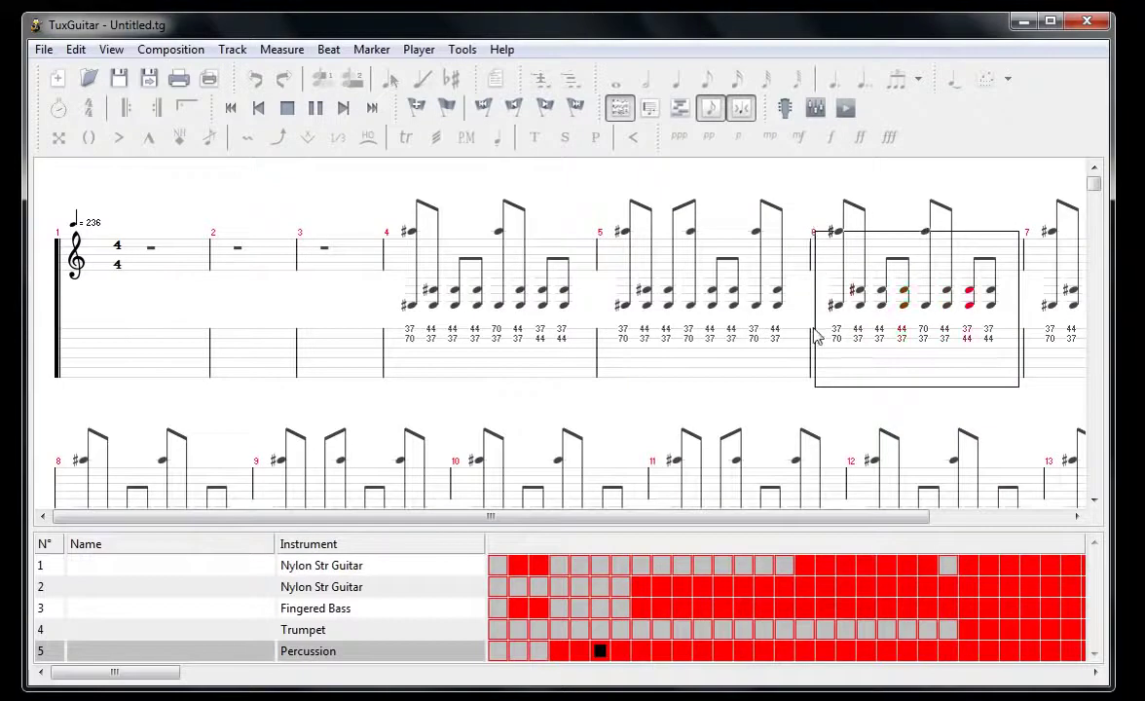
{"action": "left_click", "coordinate": [310, 609]}
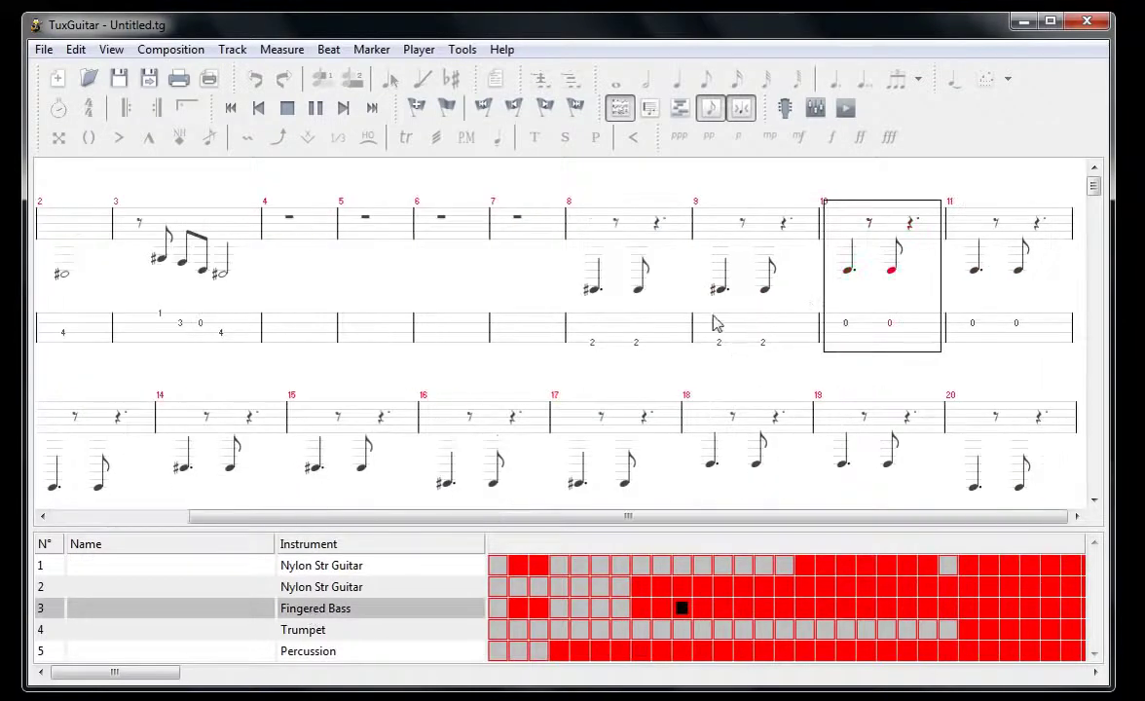
{"action": "left_click", "coordinate": [321, 587]}
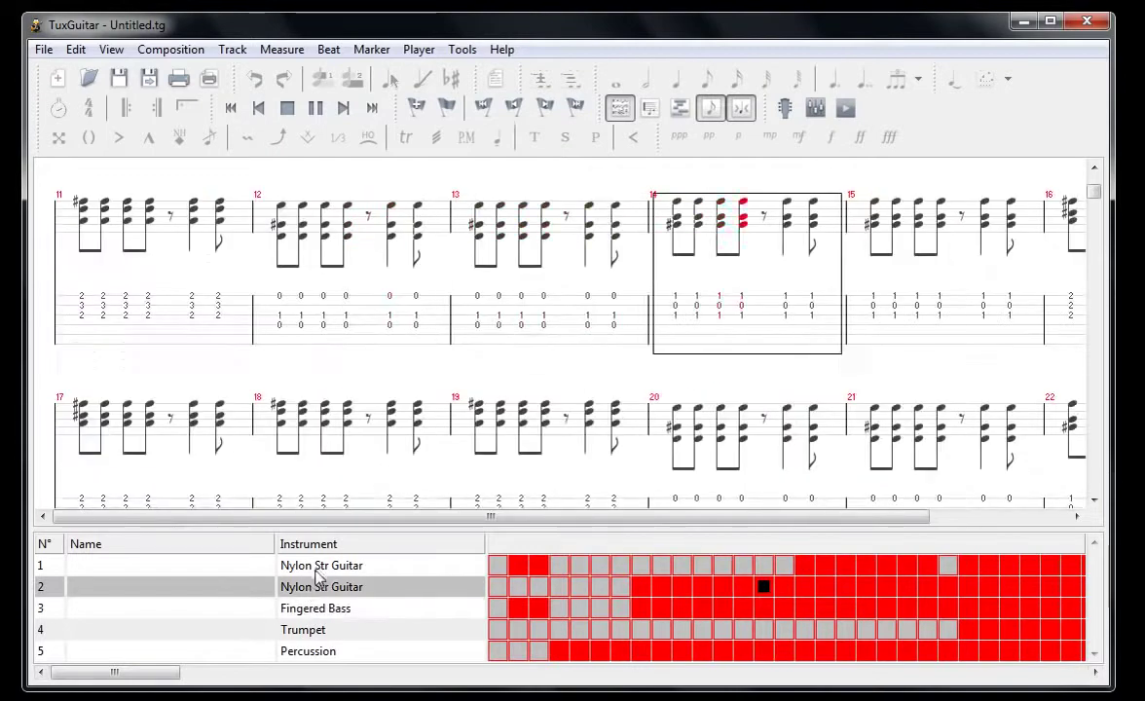
{"action": "left_click", "coordinate": [302, 566]}
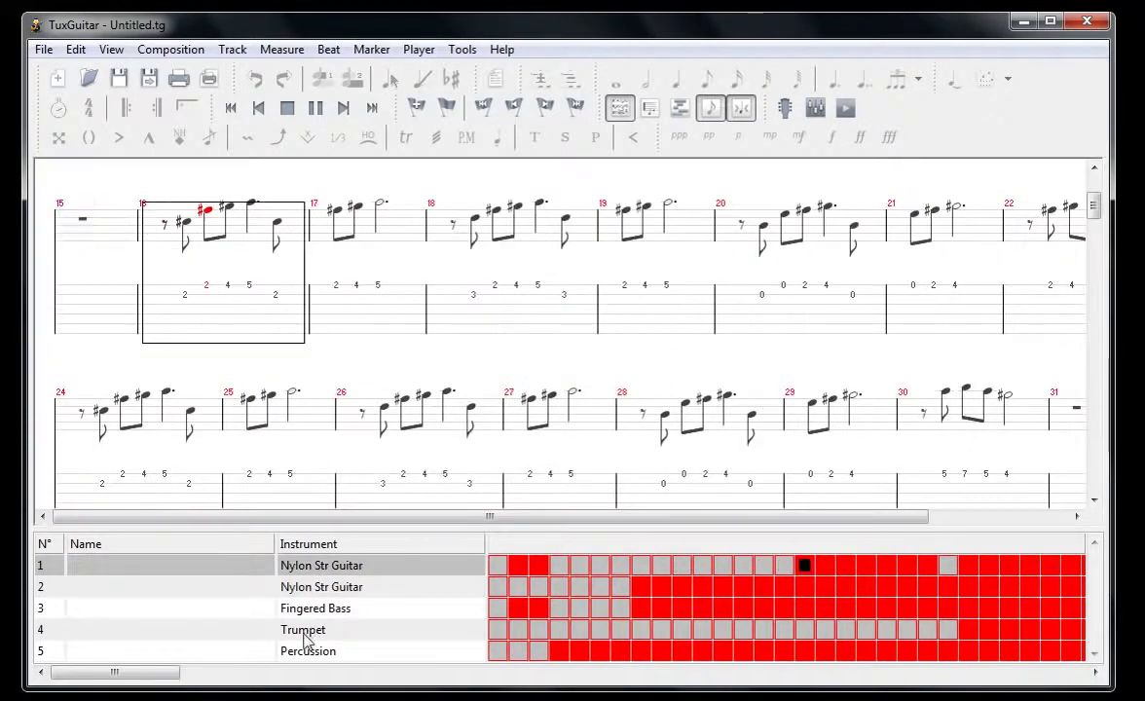
{"action": "left_click", "coordinate": [297, 630]}
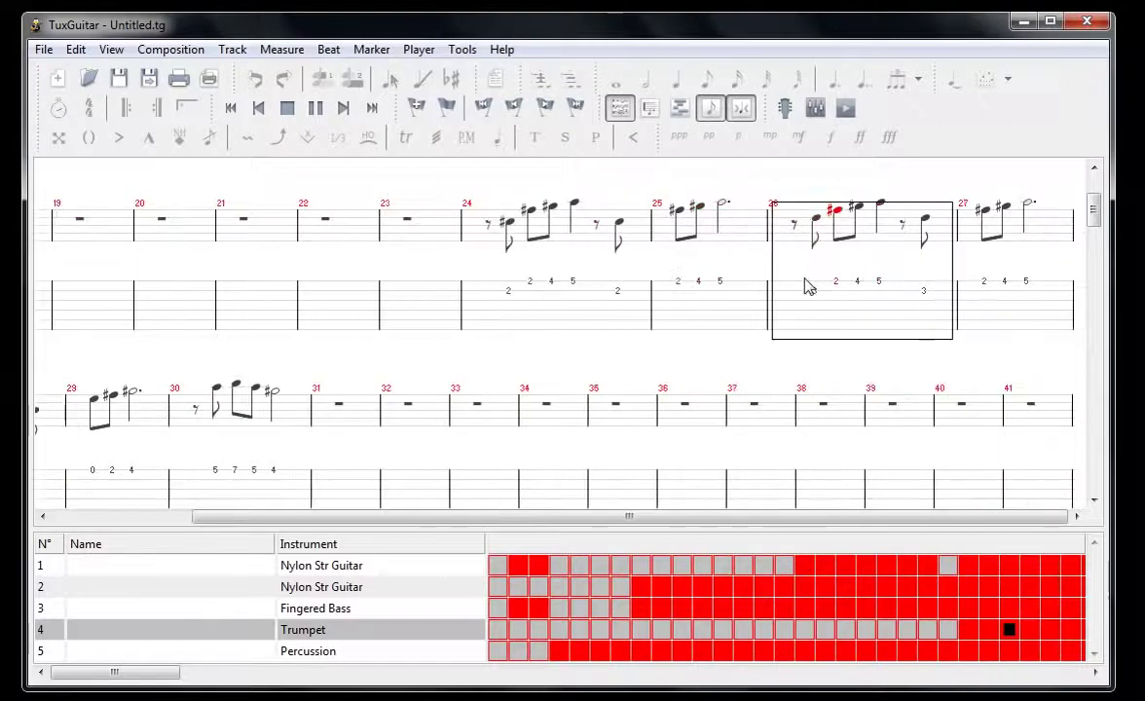
{"action": "left_click", "coordinate": [287, 109]}
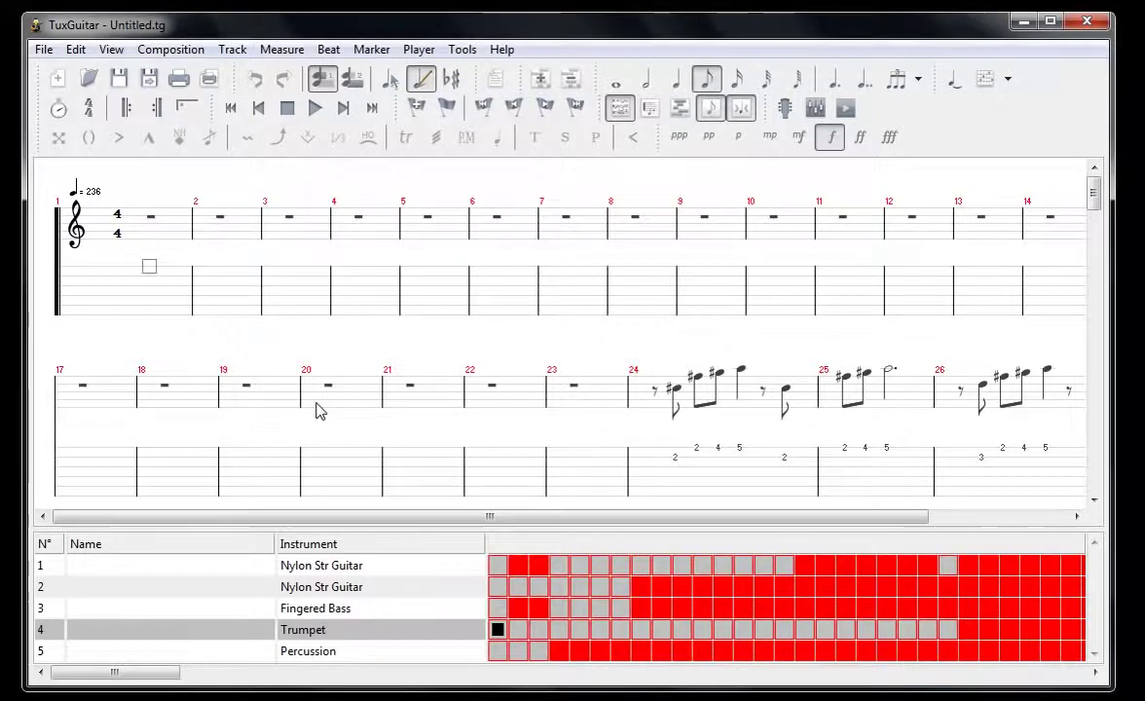
Reselect track 1 and switch over to the Google page in Chrome
{"action": "left_click", "coordinate": [302, 567]}
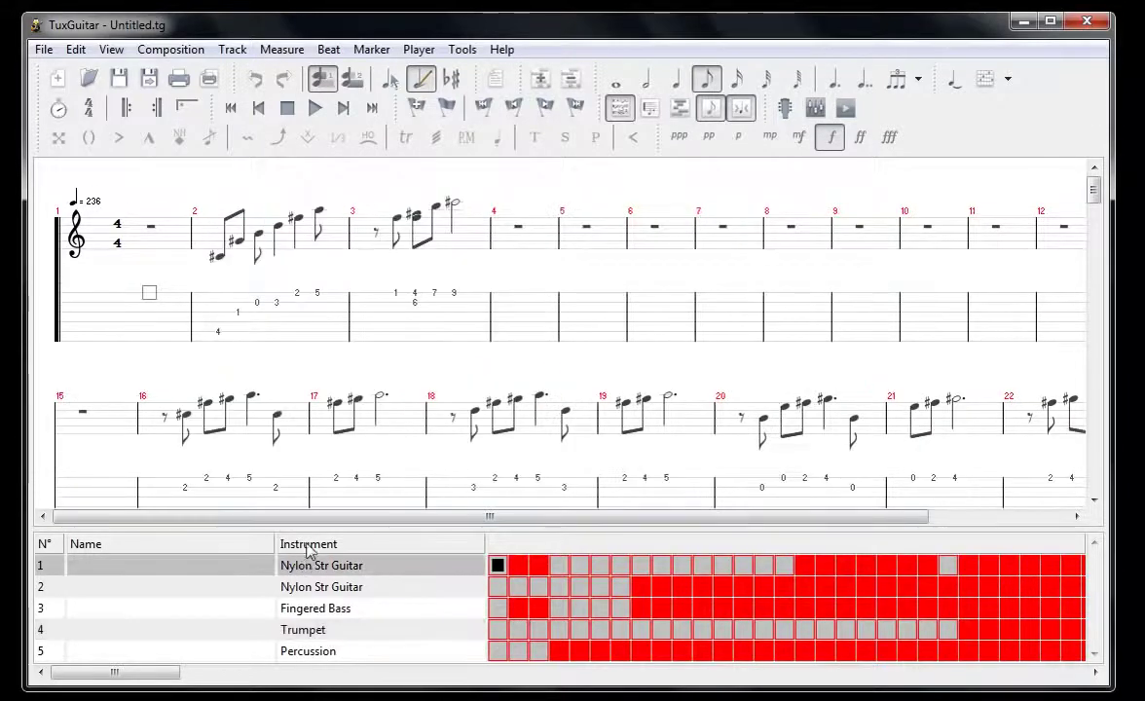
{"action": "left_click", "coordinate": [44, 49]}
{"action": "left_click", "coordinate": [44, 49]}
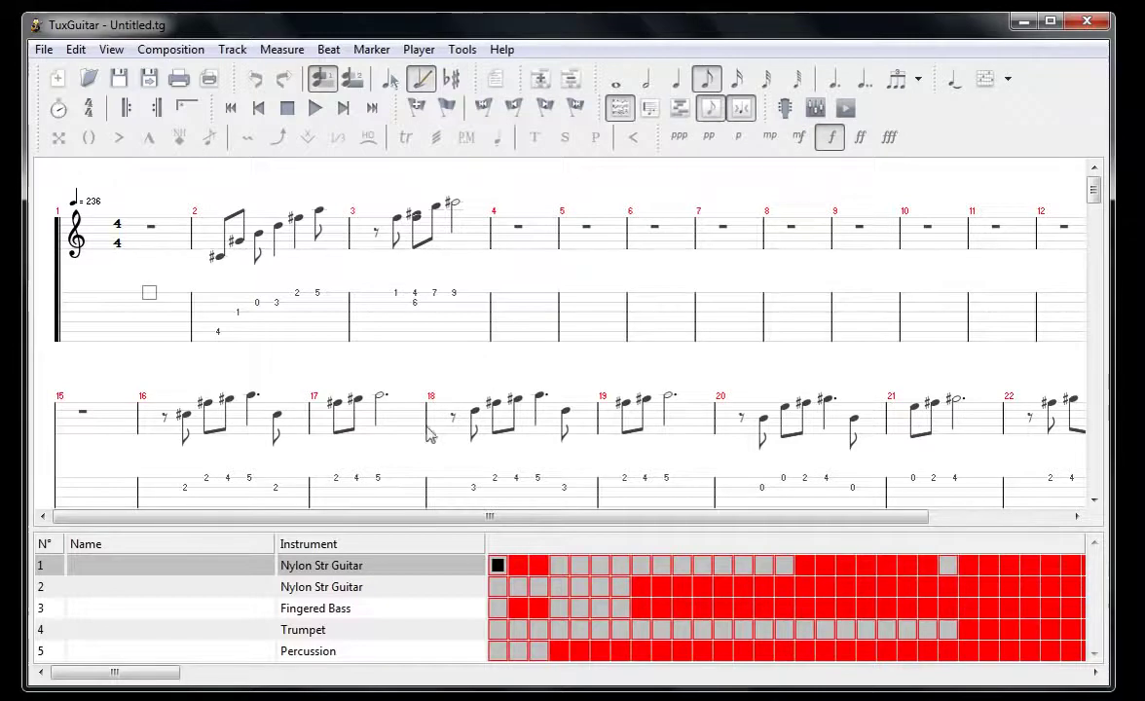
{"action": "key", "text": "alt+Tab"}
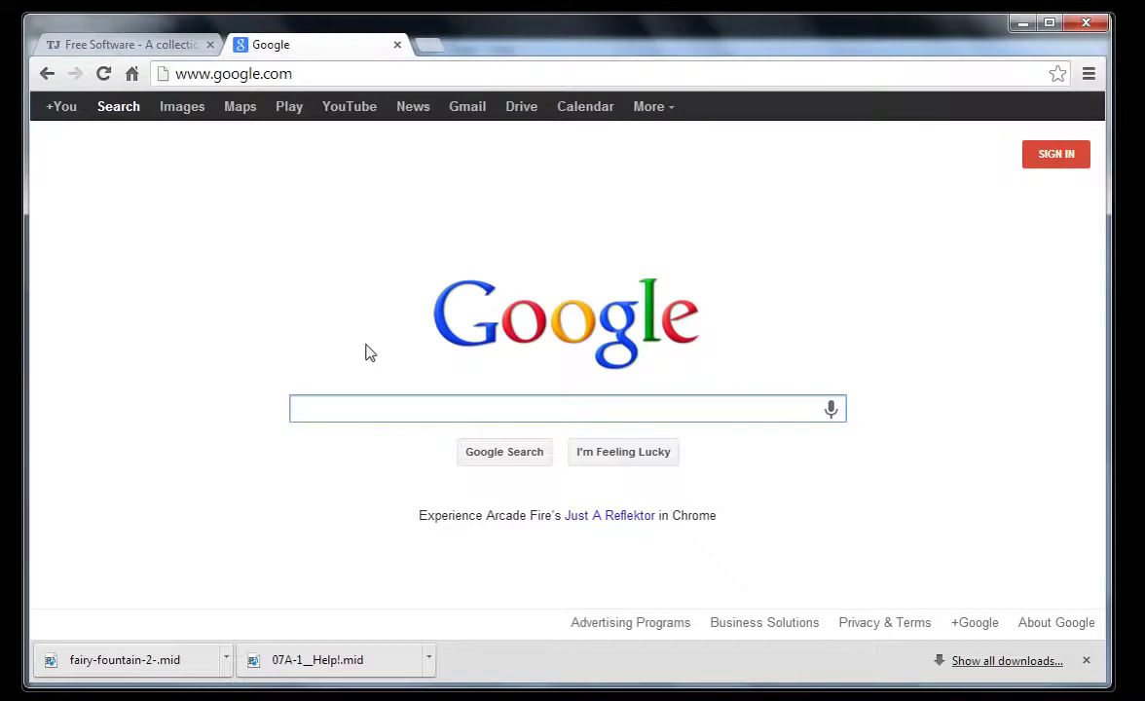
Search Google for 'back in black acdc midi' and open the vanBasco result in a new tab
{"action": "type", "text": "back in black"}
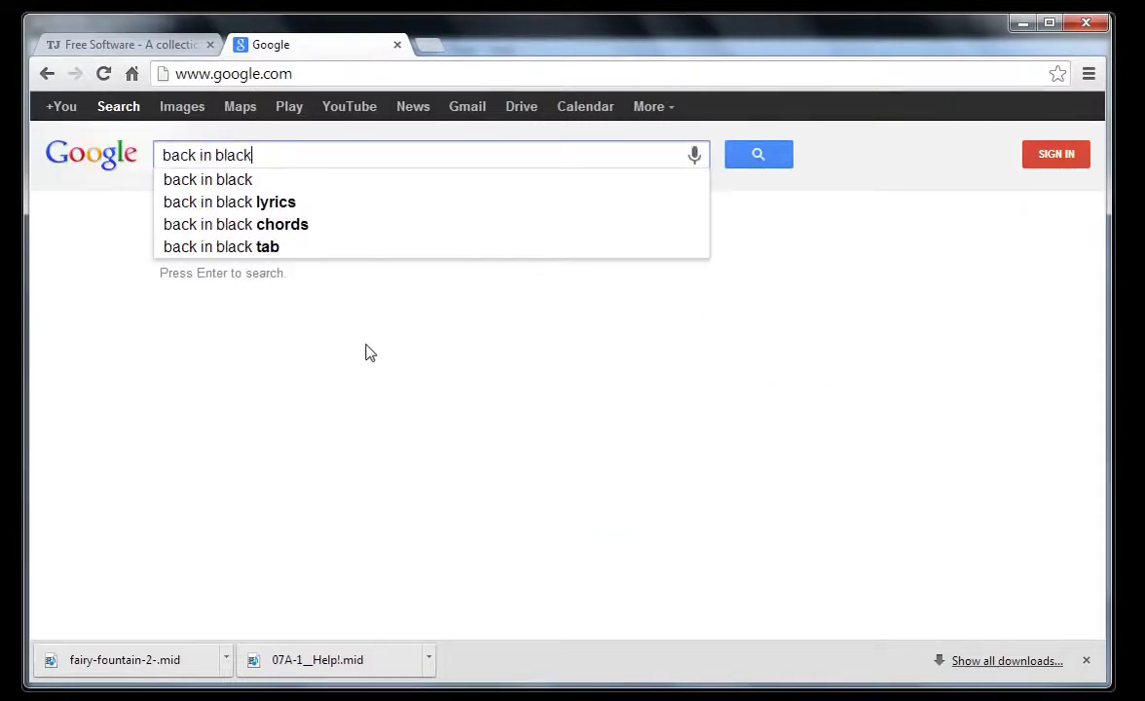
{"action": "type", "text": " acdc "}
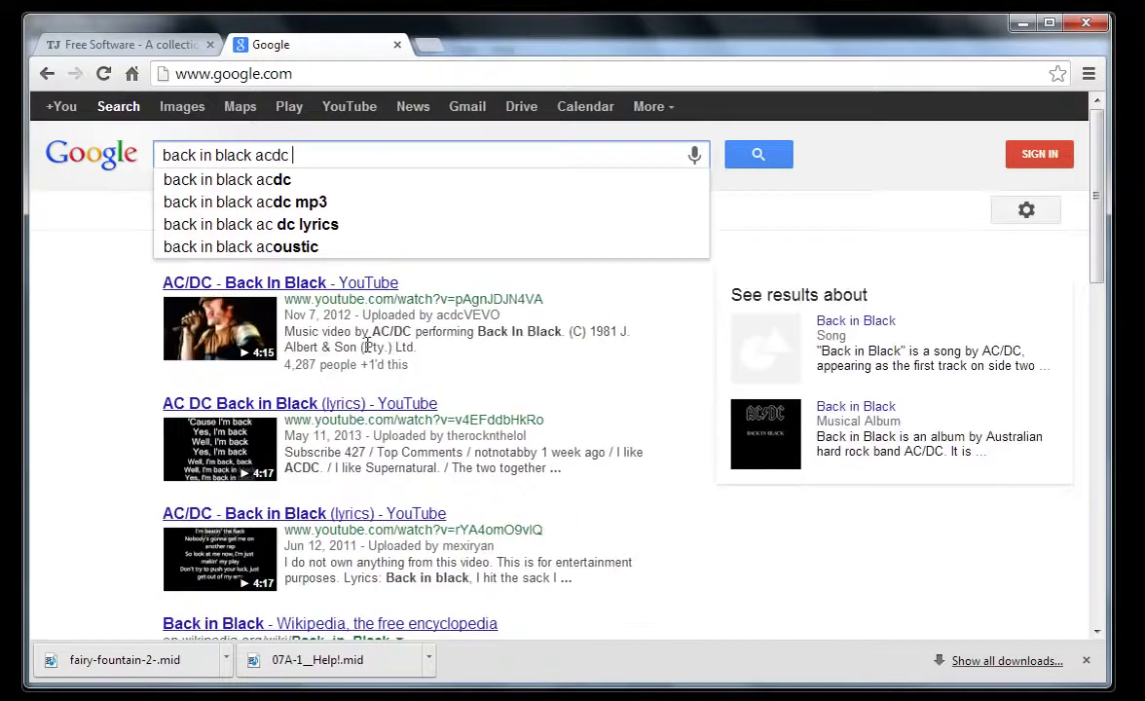
{"action": "type", "text": "midi"}
{"action": "key", "text": "Return"}
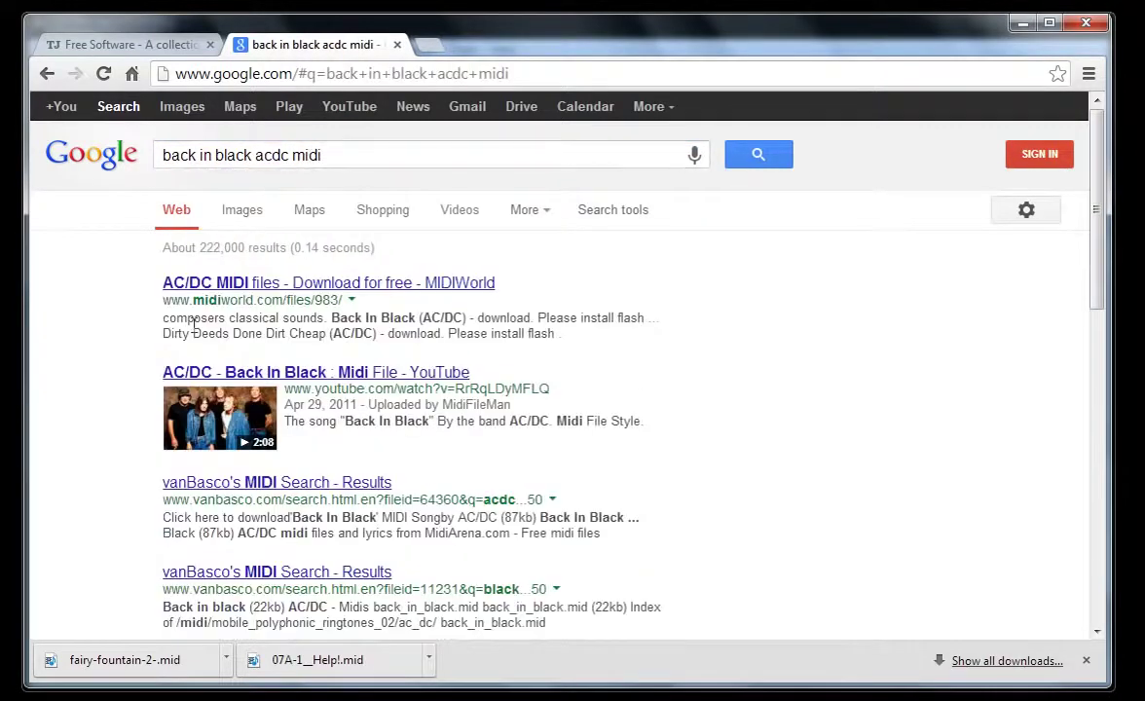
{"action": "right_click", "coordinate": [246, 482]}
{"action": "left_click", "coordinate": [290, 493]}
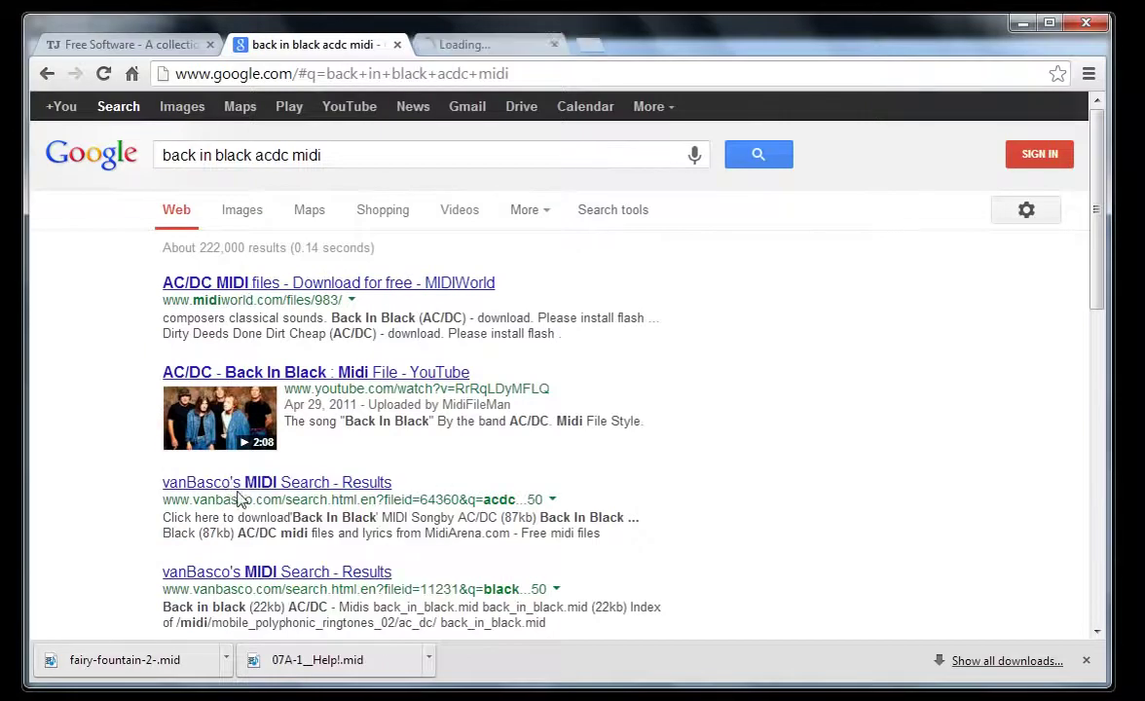
In the vanBasco tab, save the linked ACDC page to the desktop as ACDC.html
{"action": "left_click", "coordinate": [478, 46]}
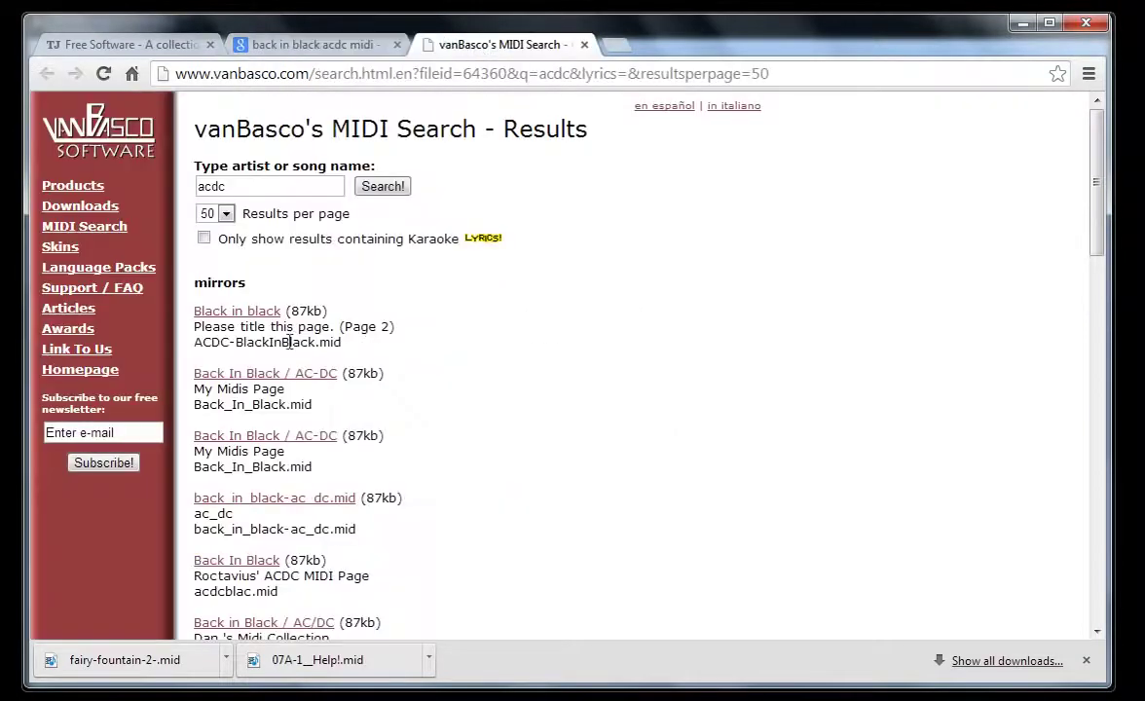
{"action": "right_click", "coordinate": [229, 319]}
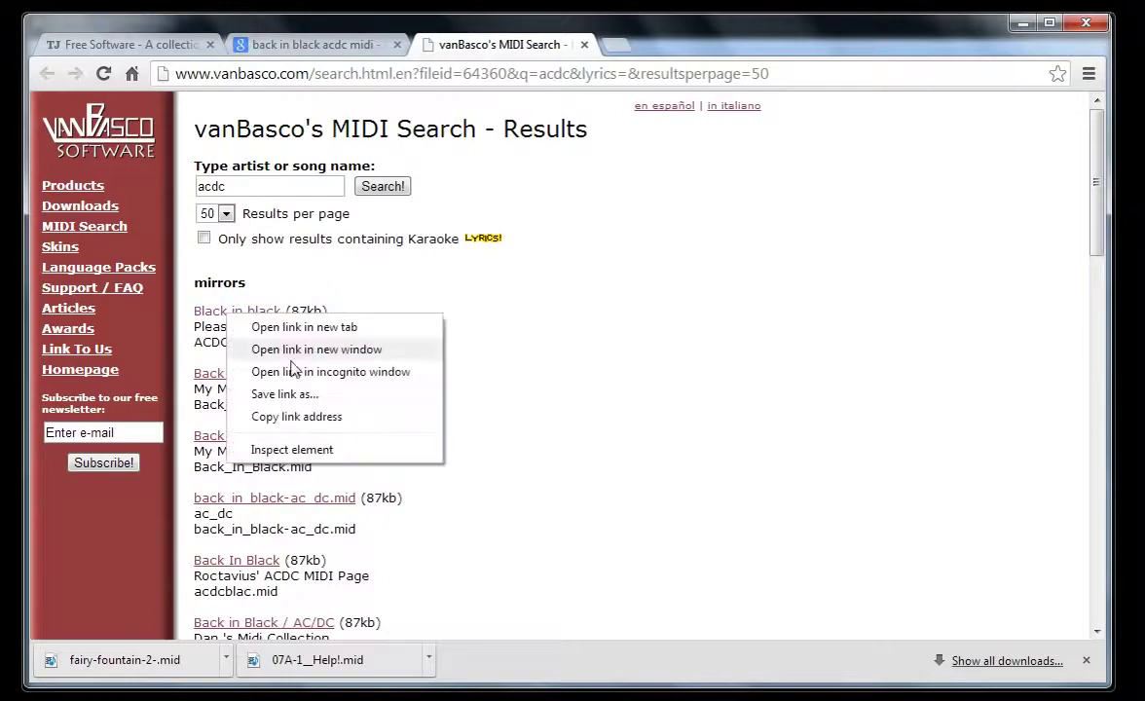
{"action": "left_click", "coordinate": [290, 394]}
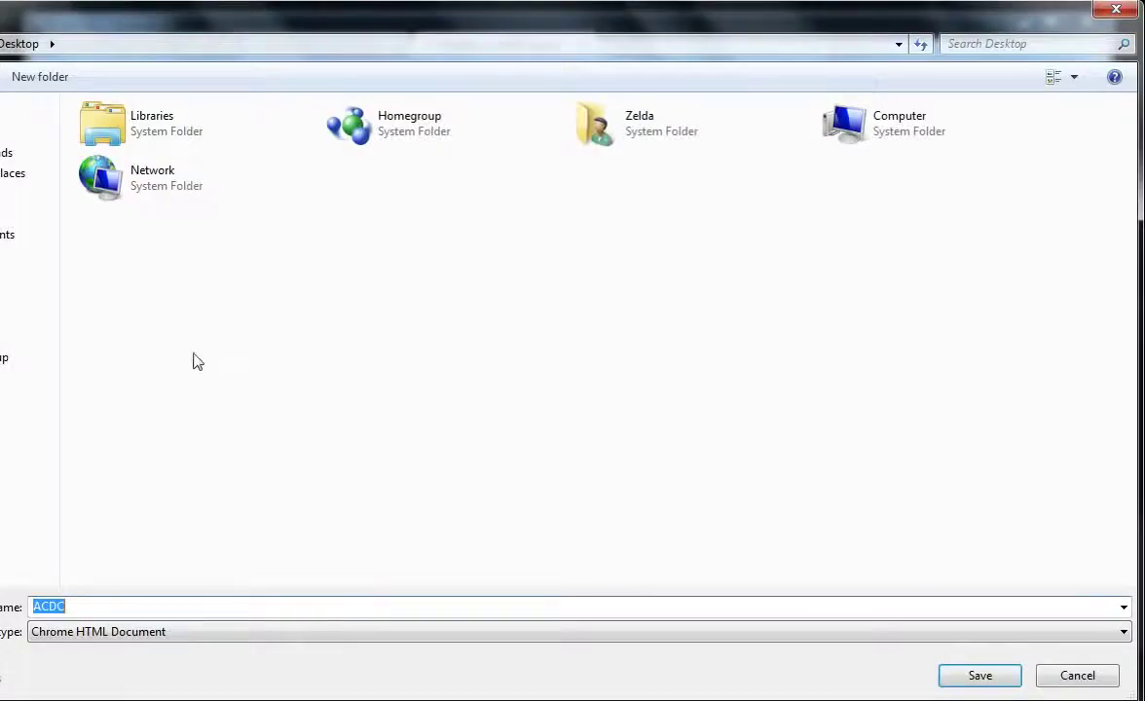
{"action": "left_click", "coordinate": [196, 524]}
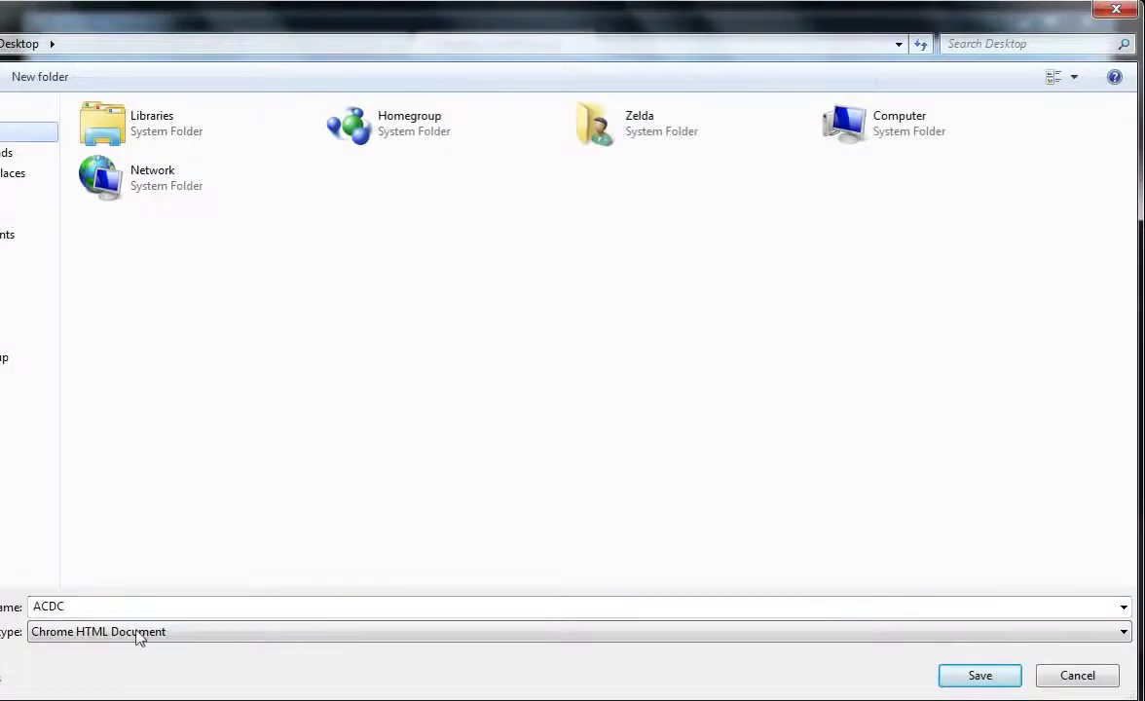
{"action": "left_click", "coordinate": [980, 675]}
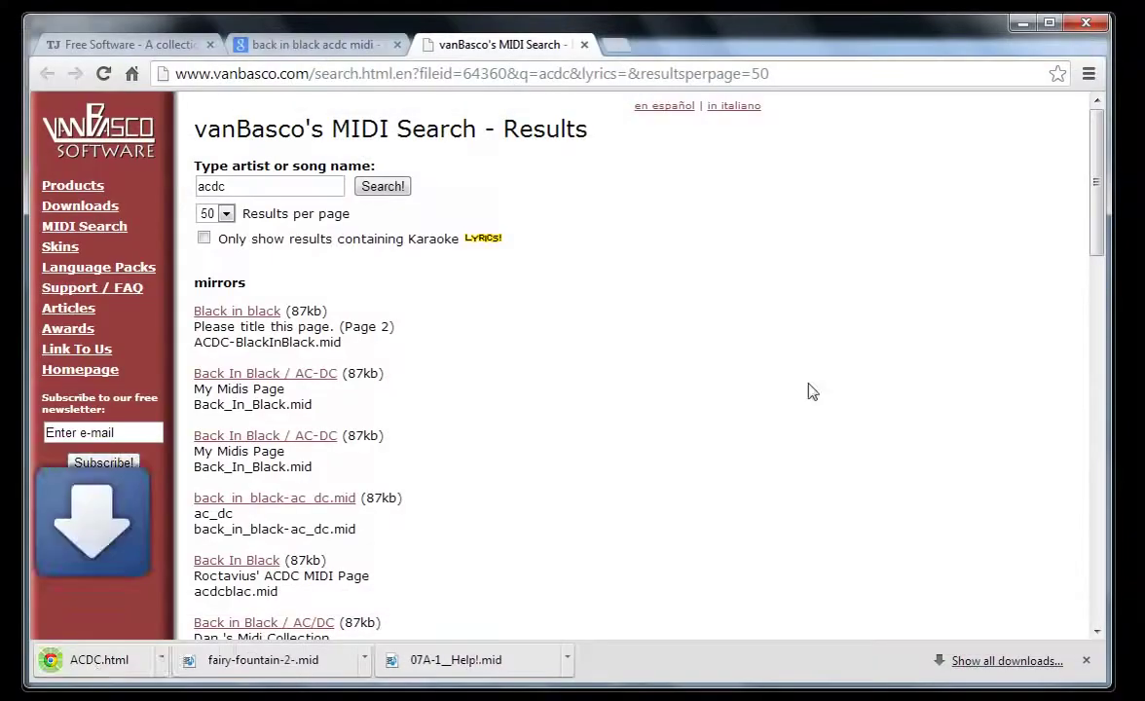
{"action": "left_click", "coordinate": [225, 660]}
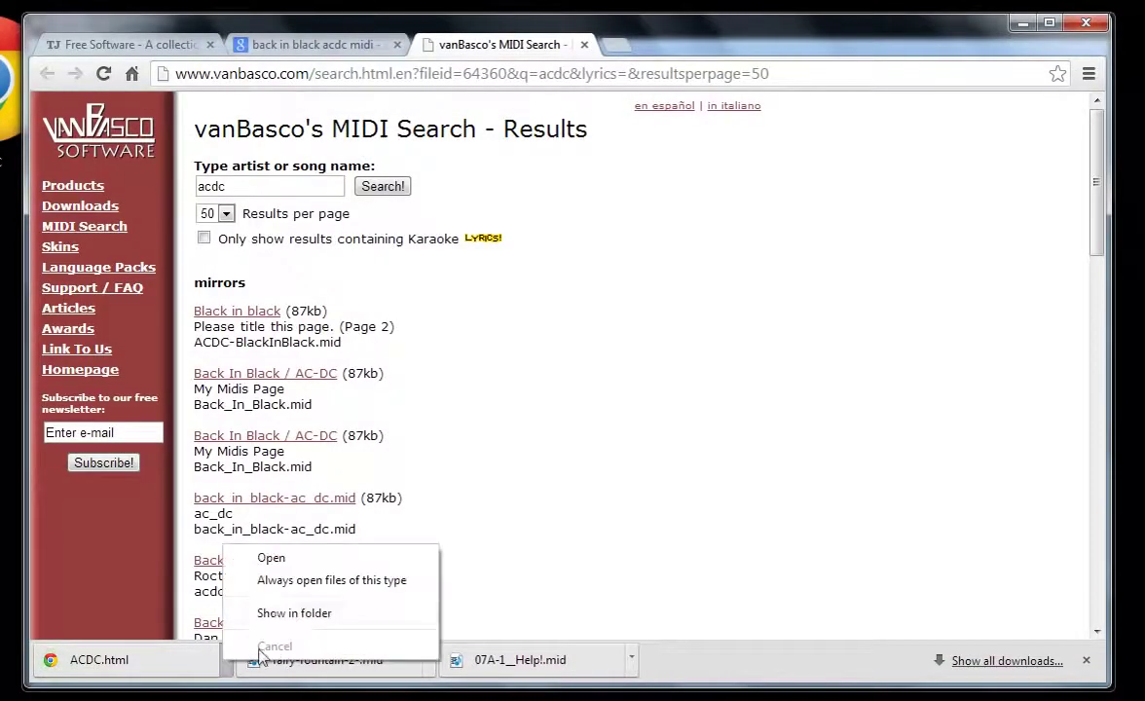
Open the Black in black result page and save its MIDI as ACDC-BlackInBlack
{"action": "right_click", "coordinate": [241, 314]}
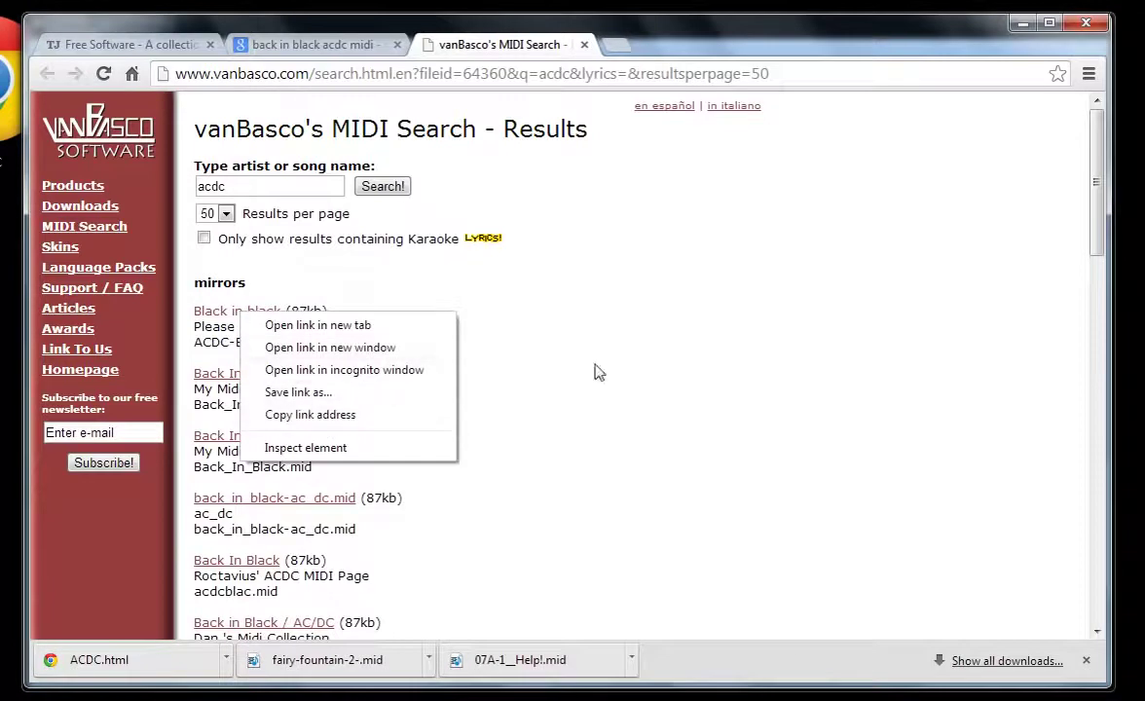
{"action": "left_click", "coordinate": [513, 342]}
{"action": "left_click", "coordinate": [232, 313]}
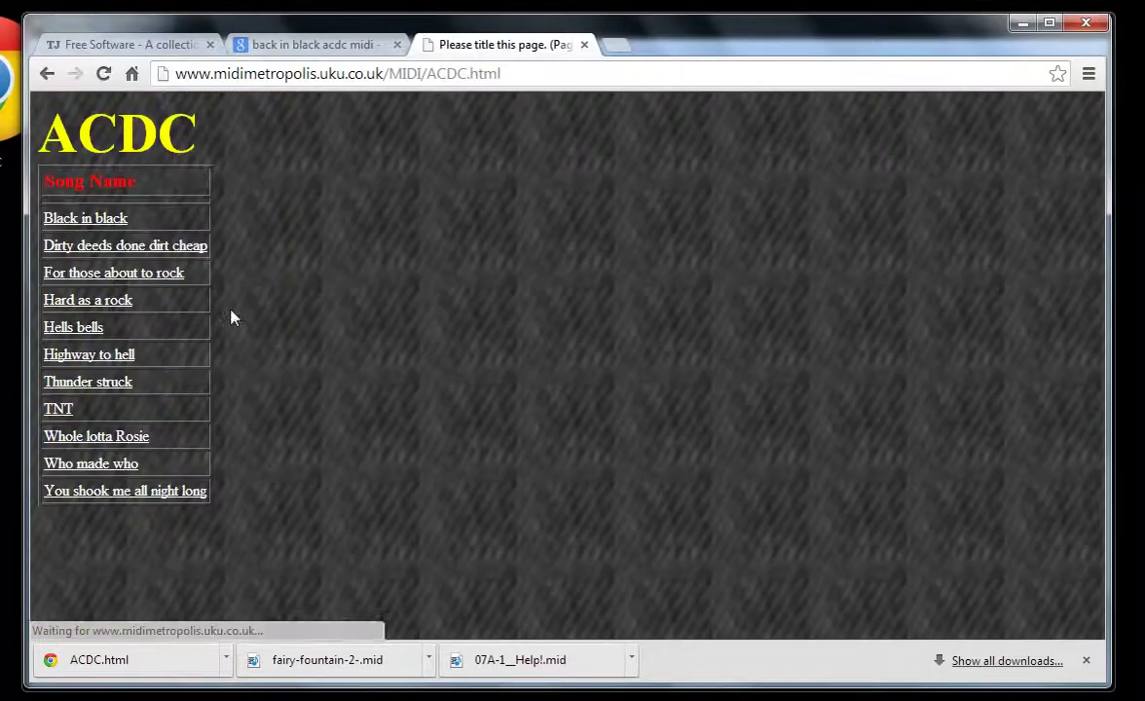
{"action": "right_click", "coordinate": [67, 221]}
{"action": "left_click", "coordinate": [115, 302]}
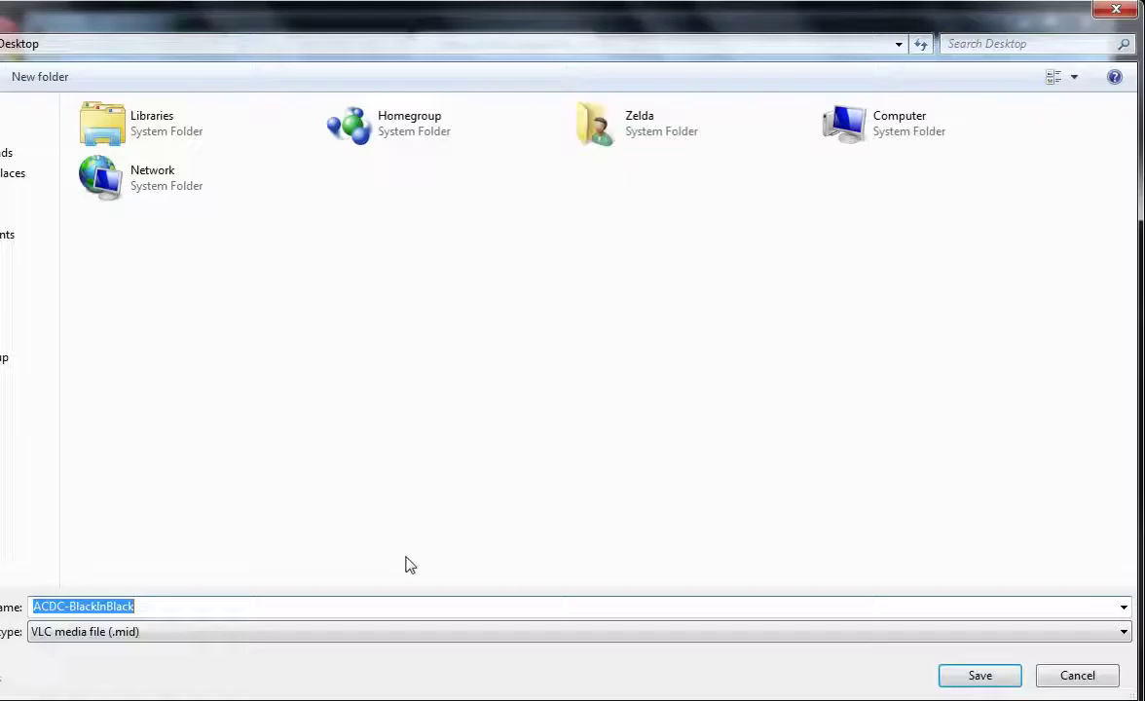
{"action": "left_click", "coordinate": [979, 675]}
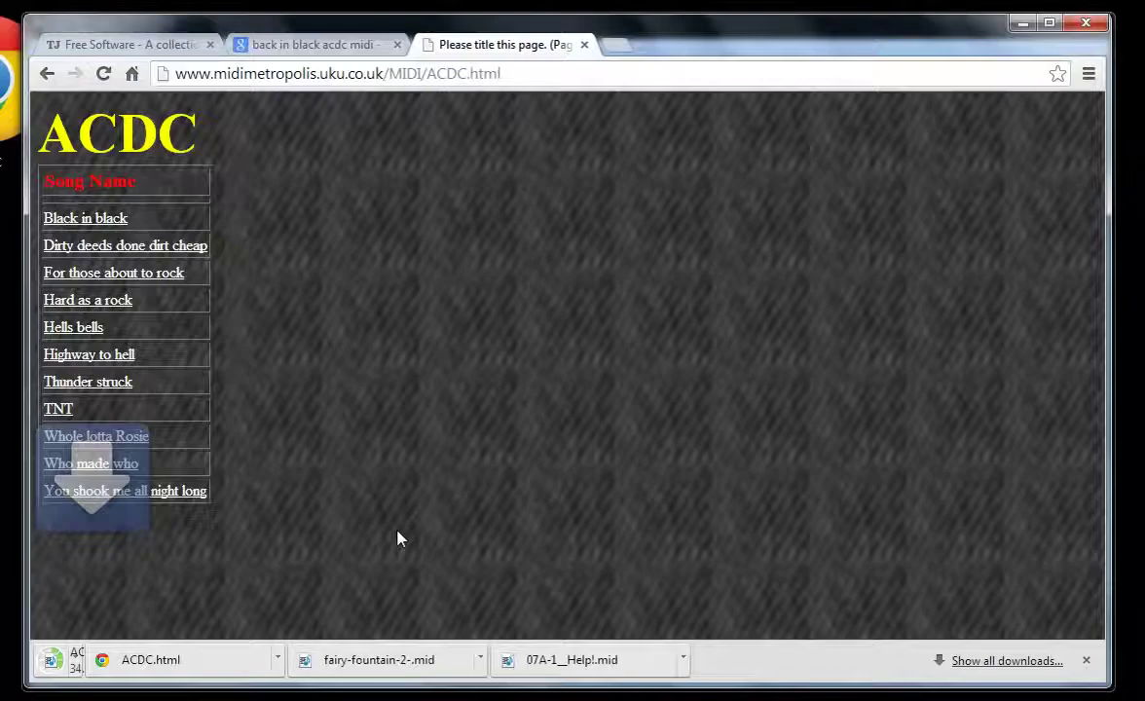
Minimize TuxGuitar and move the ACDC-BlackInBlack file beside tuxguitar on the desktop
{"action": "left_click", "coordinate": [112, 663]}
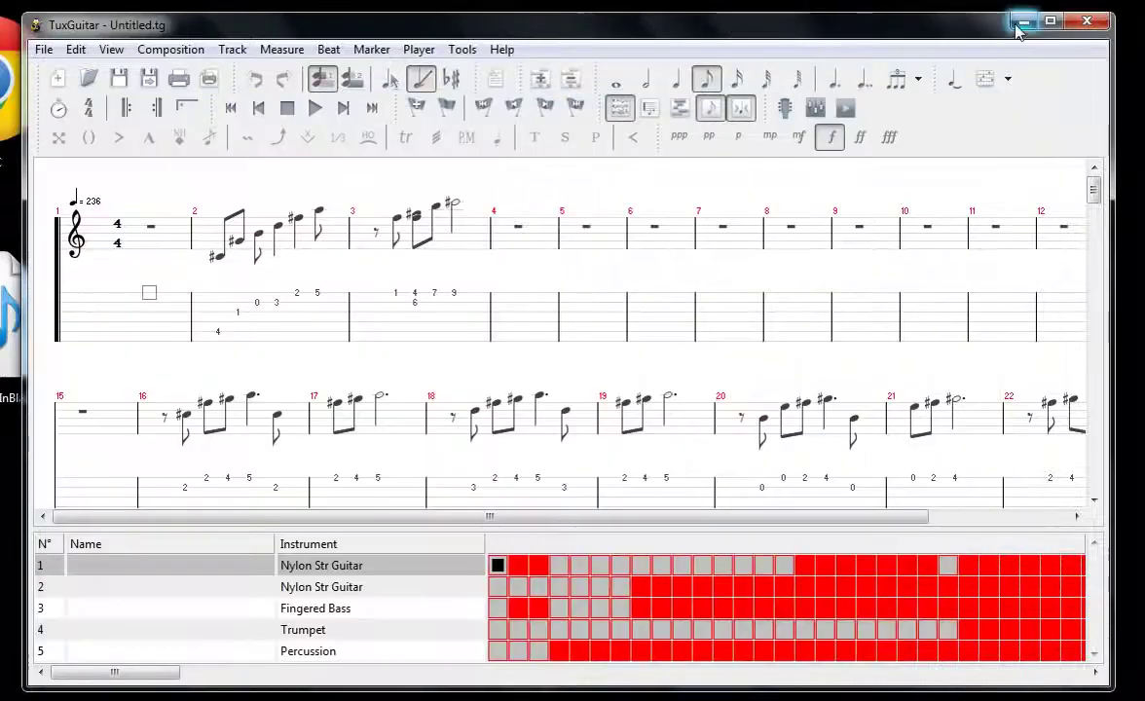
{"action": "left_click", "coordinate": [1023, 21]}
{"action": "left_click_drag", "start_coordinate": [375, 281], "coordinate": [373, 285]}
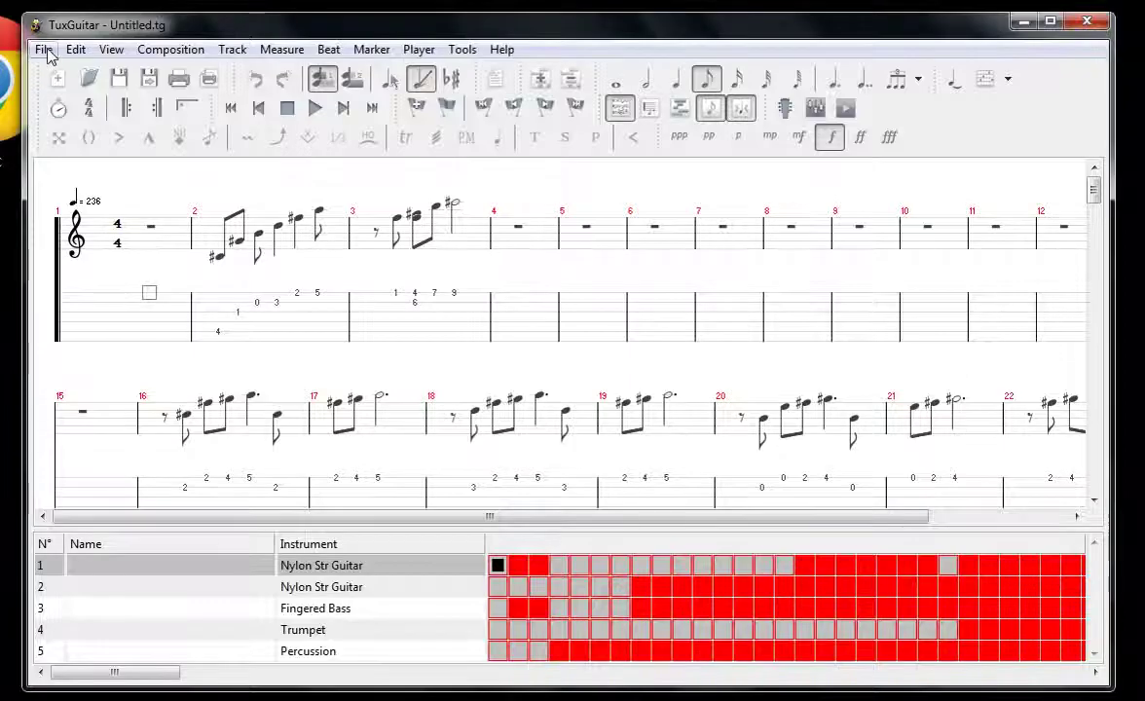
Start a MIDI import, browsing to the Desktop and choosing ACDC-BlackInBlack
{"action": "left_click", "coordinate": [44, 49]}
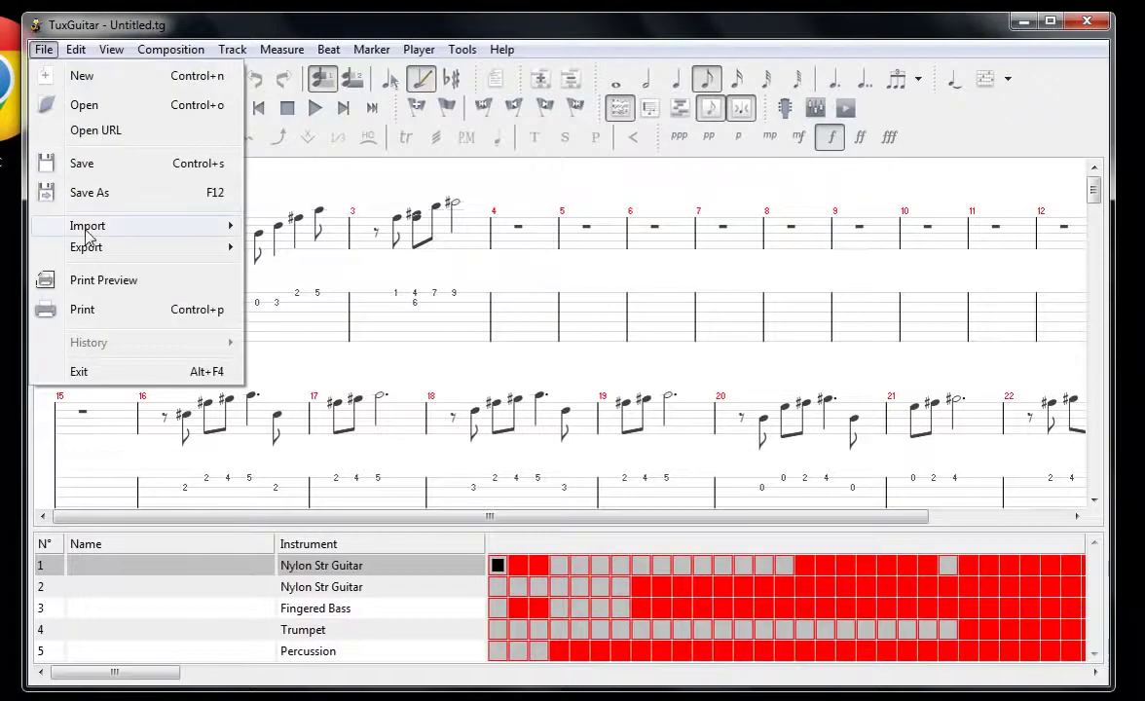
{"action": "mouse_move", "coordinate": [88, 226]}
{"action": "left_click", "coordinate": [277, 223]}
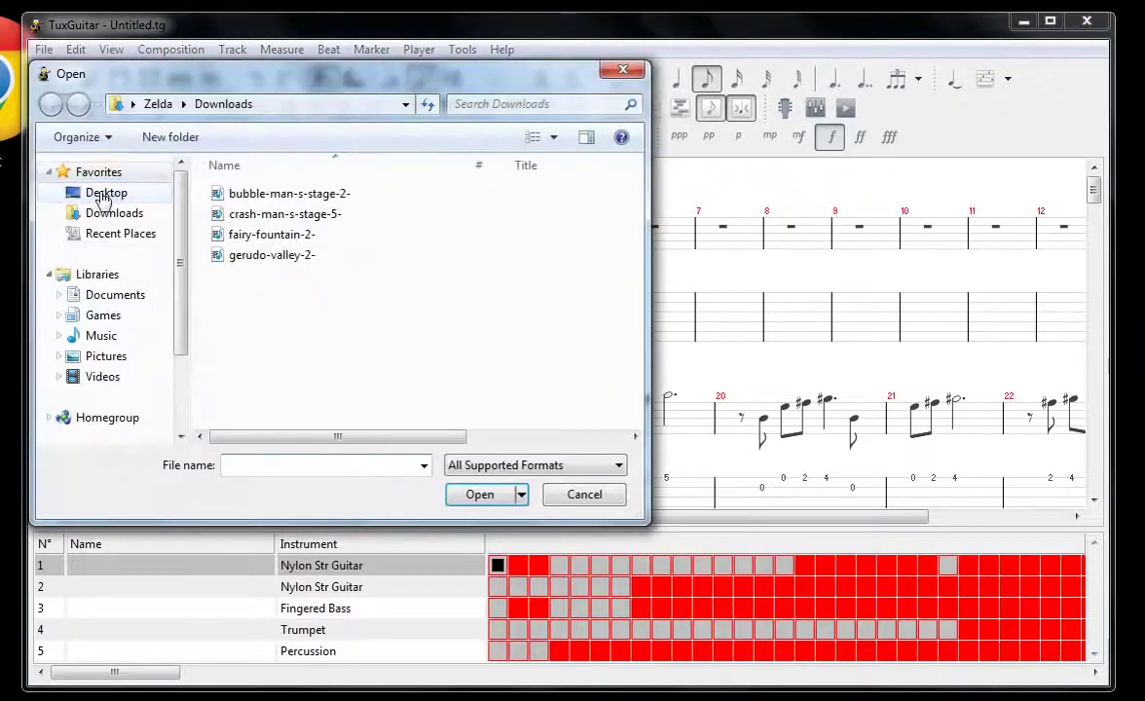
{"action": "left_click", "coordinate": [104, 193]}
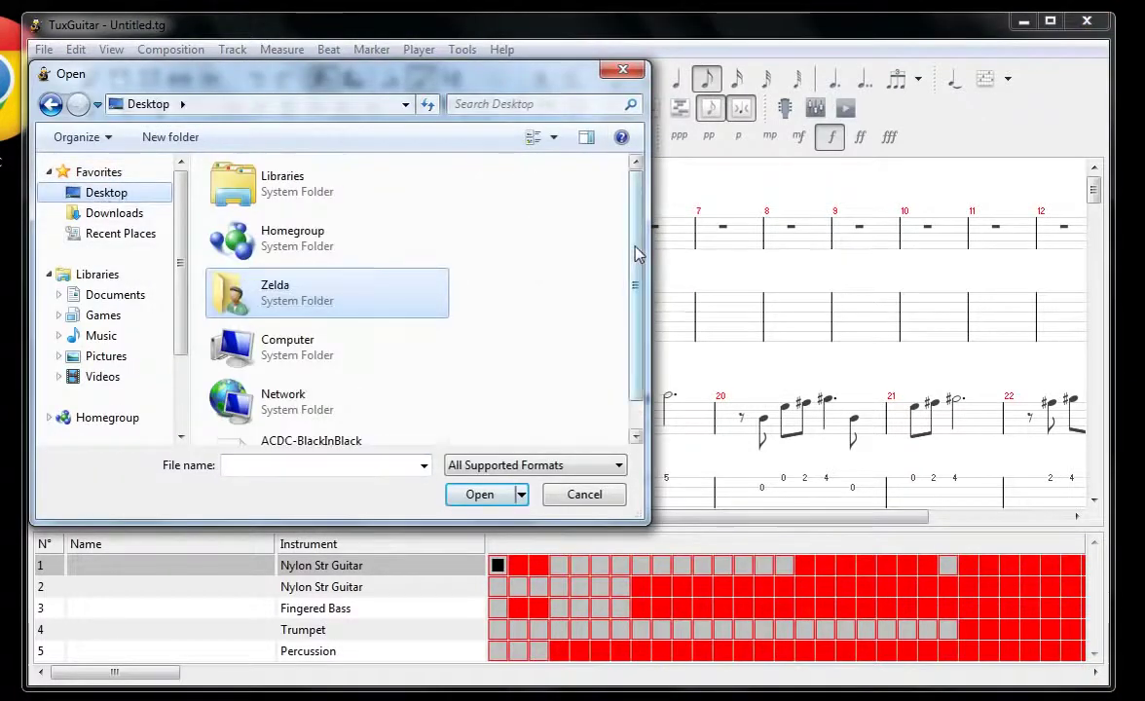
{"action": "scroll", "coordinate": [357, 383], "scroll_direction": "down", "scroll_amount": 1}
{"action": "double_click", "coordinate": [328, 422]}
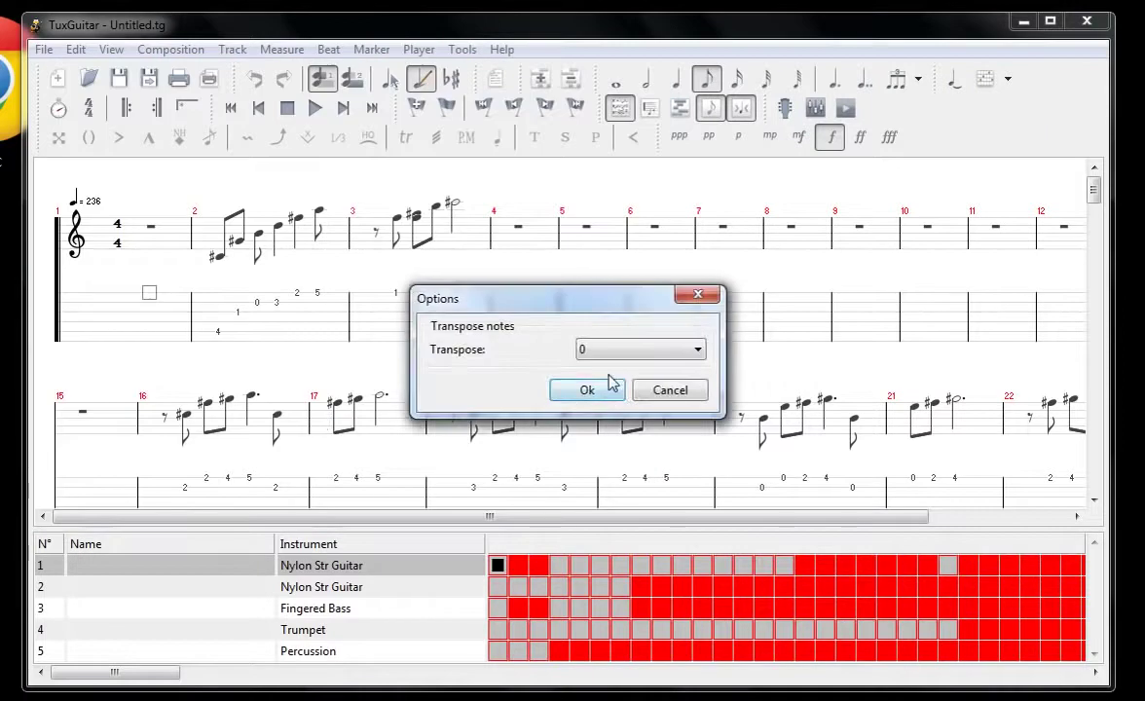
Finish the import at transpose 0, then play it viewing Percussion, Slap Bass, Distortion Guitar and Syn Saw tracks
{"action": "left_click", "coordinate": [588, 391]}
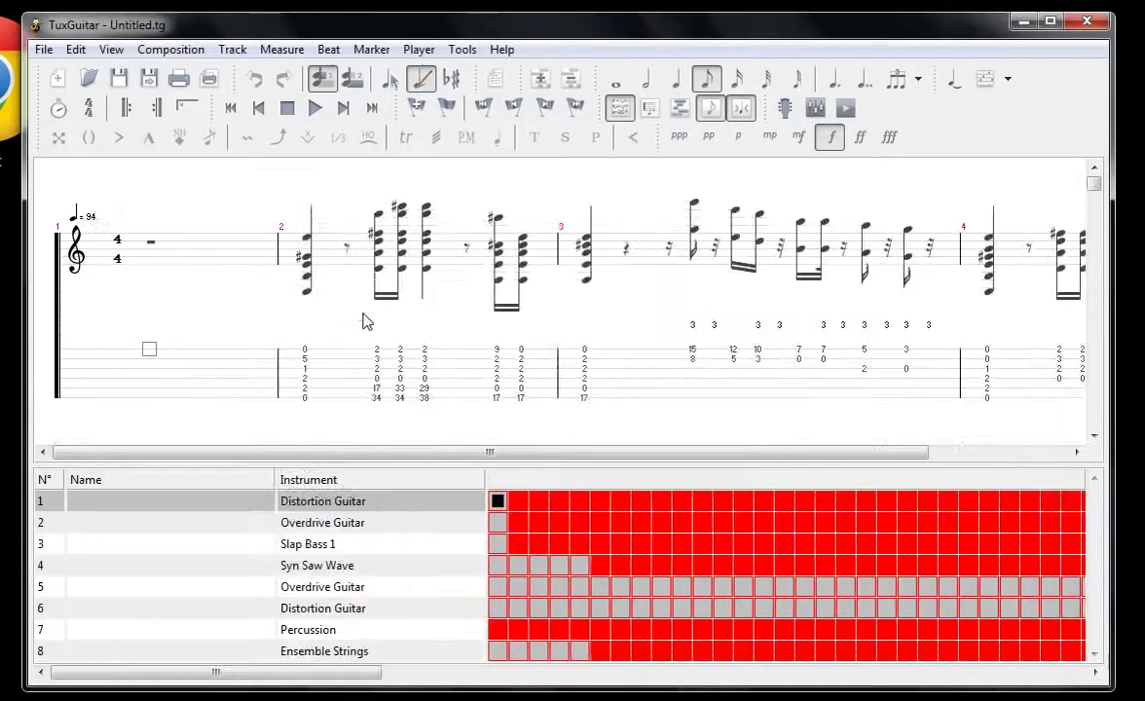
{"action": "left_click", "coordinate": [313, 109]}
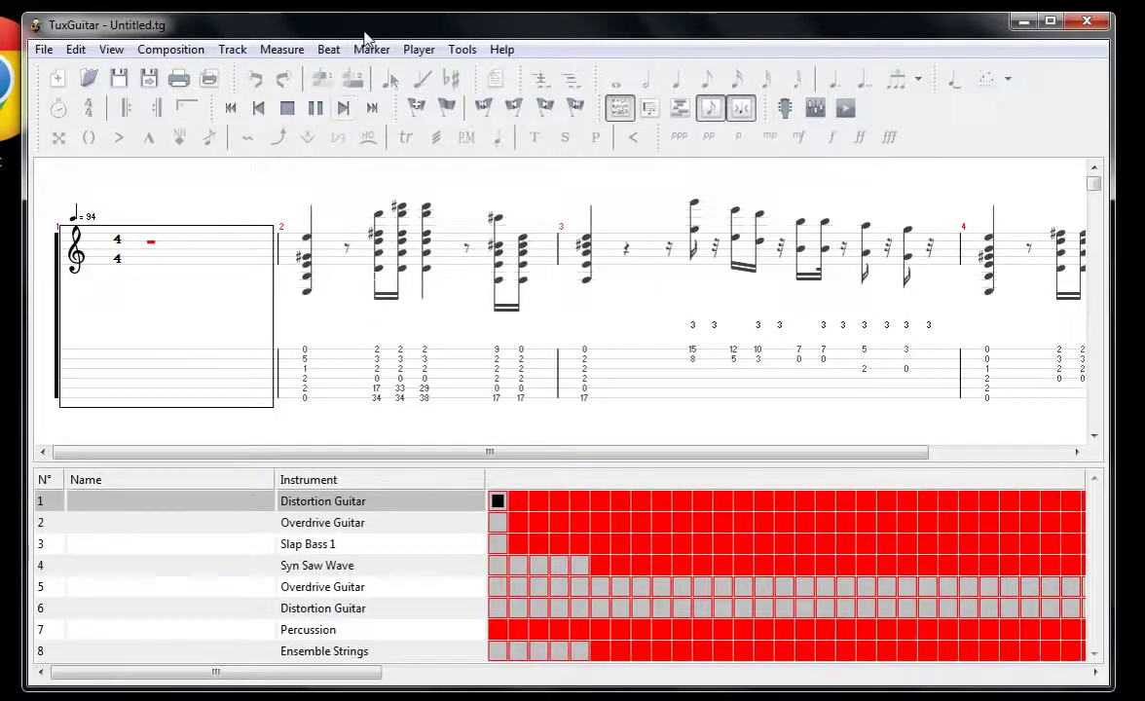
{"action": "left_click", "coordinate": [308, 642]}
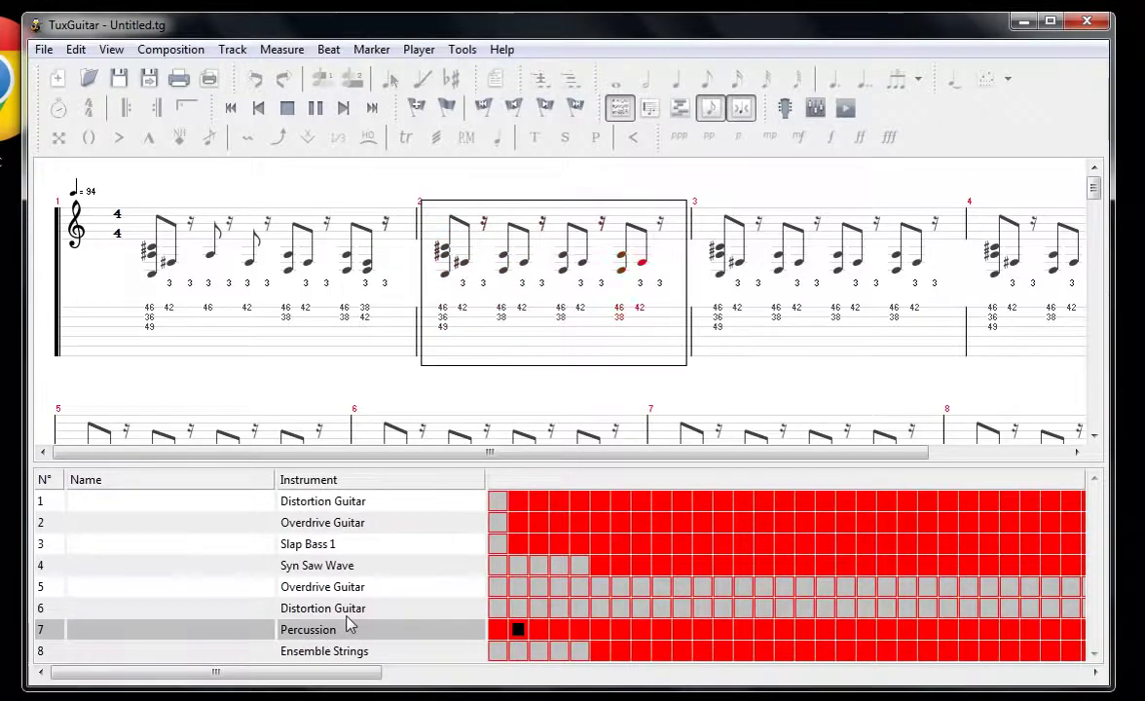
{"action": "left_click", "coordinate": [312, 547]}
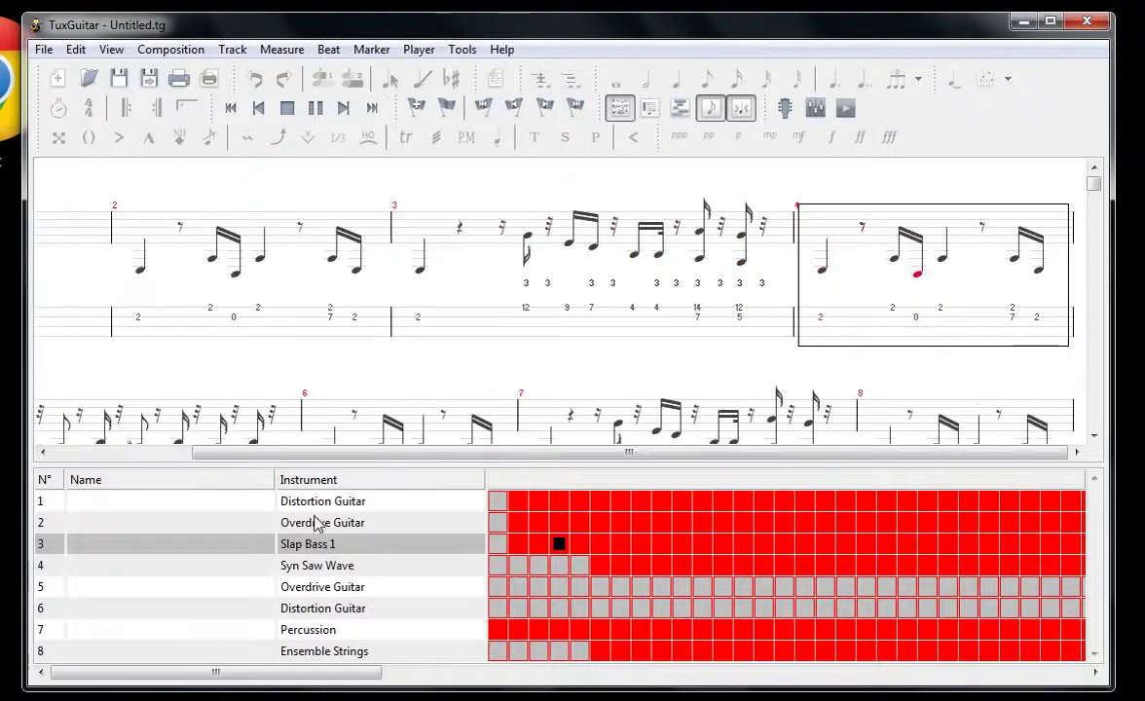
{"action": "left_click", "coordinate": [307, 505]}
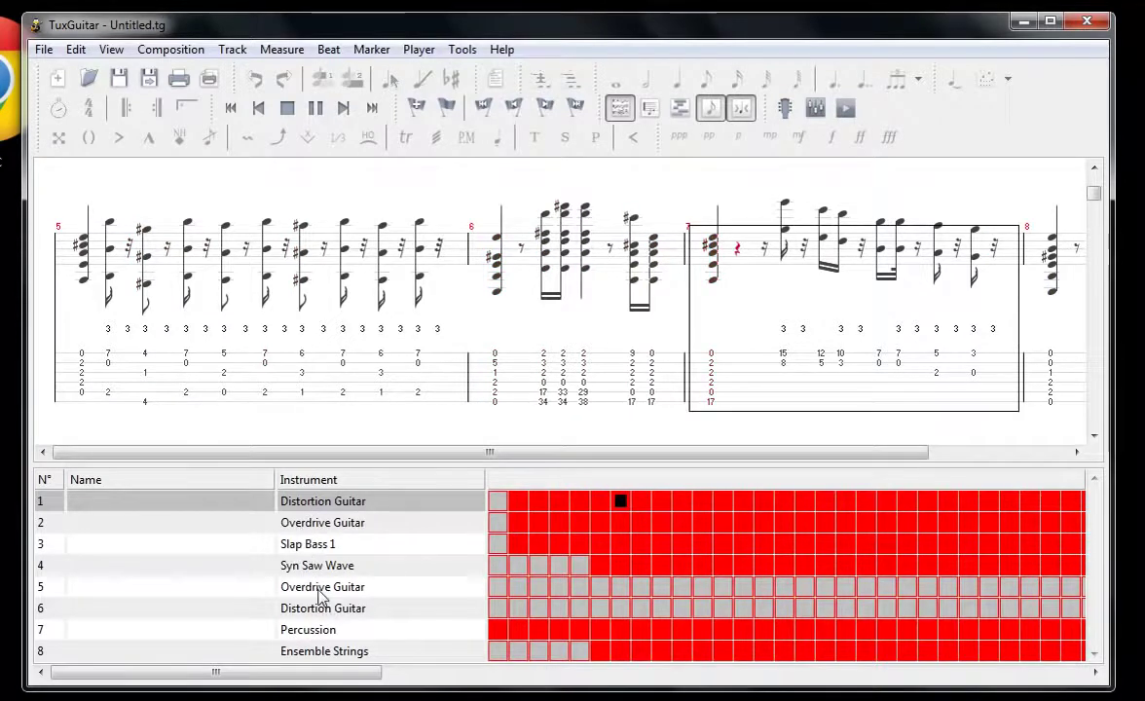
{"action": "left_click", "coordinate": [322, 602]}
{"action": "left_click", "coordinate": [307, 568]}
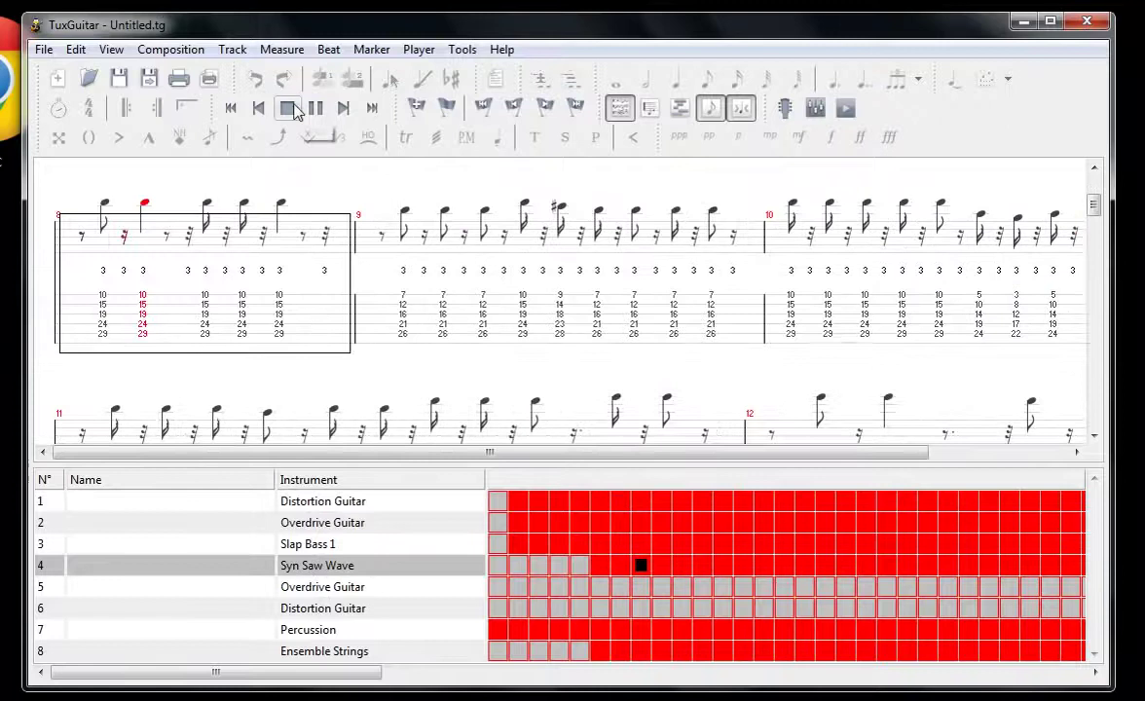
{"action": "left_click", "coordinate": [288, 108]}
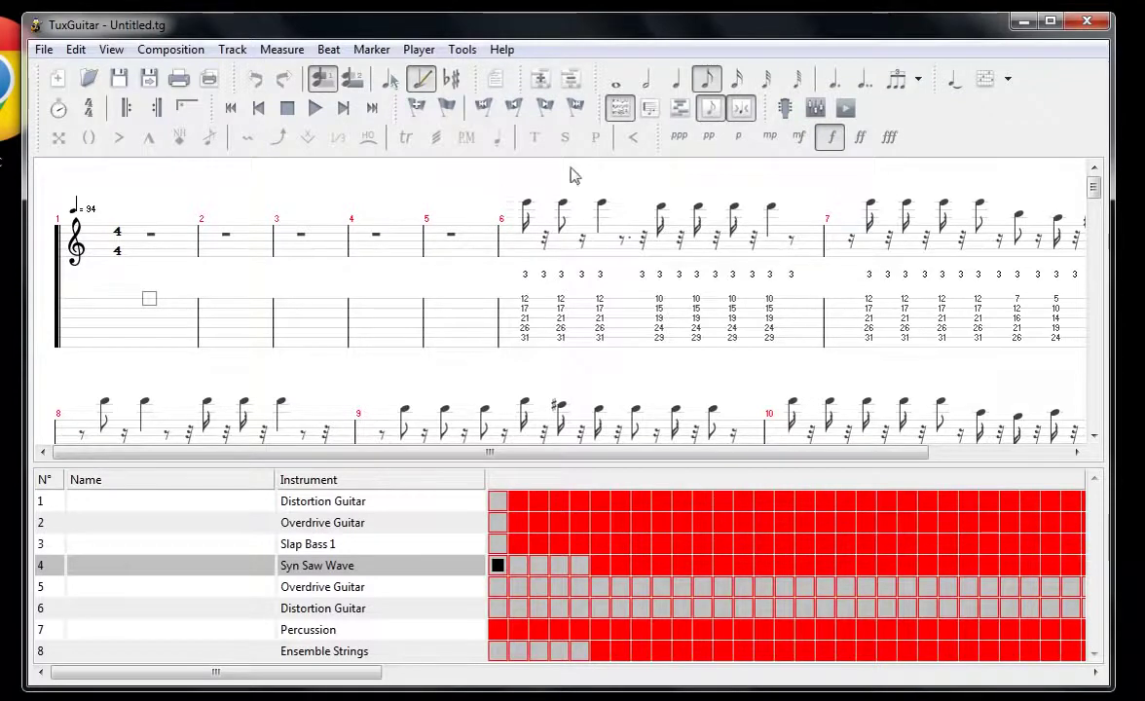
Minimize TuxGuitar, bring up Chrome on tjfree.com, then minimize Chrome too
{"action": "left_click", "coordinate": [1023, 21]}
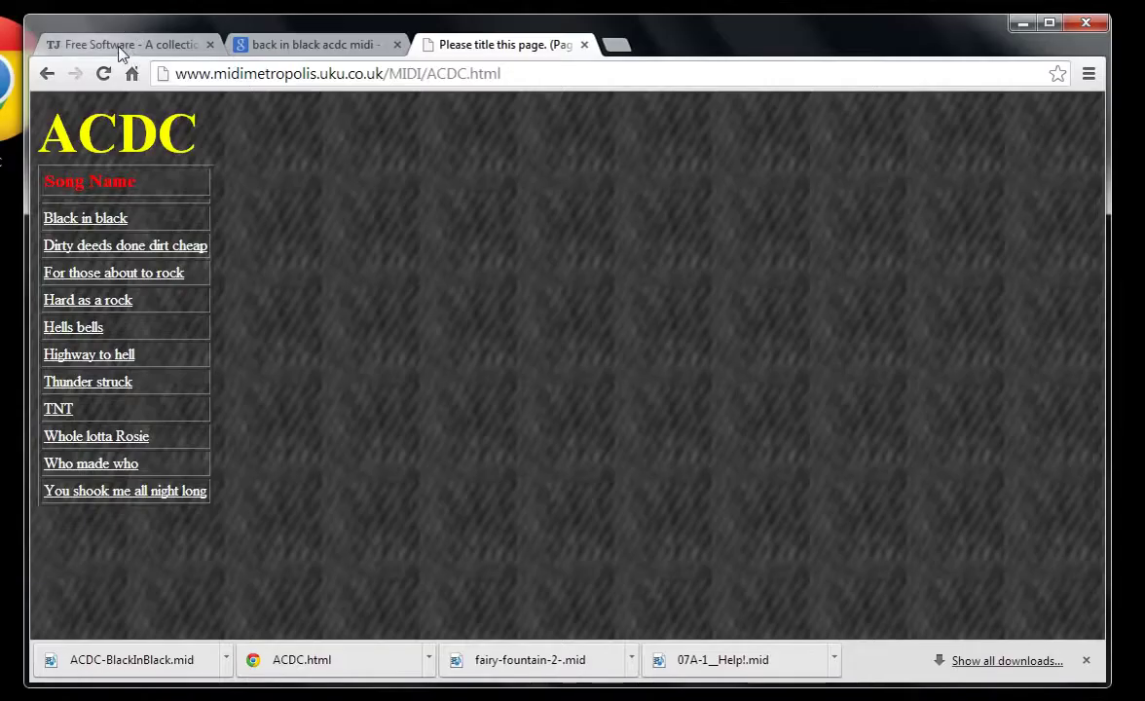
{"action": "left_click", "coordinate": [126, 47]}
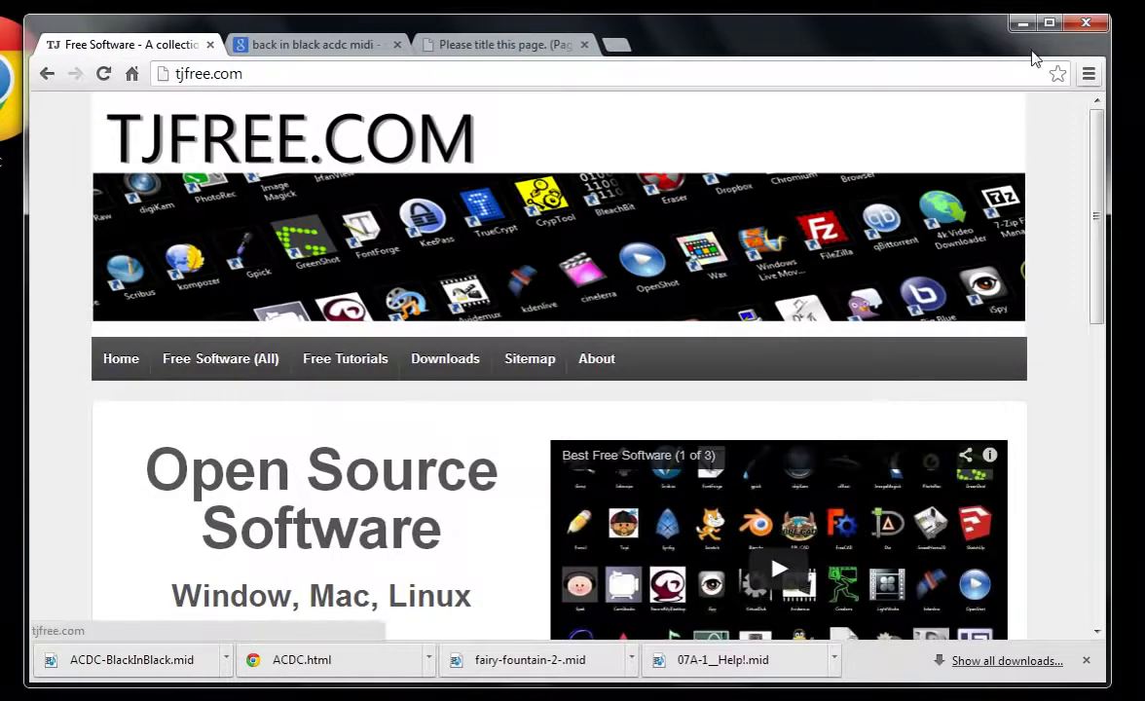
{"action": "left_click", "coordinate": [1023, 23]}
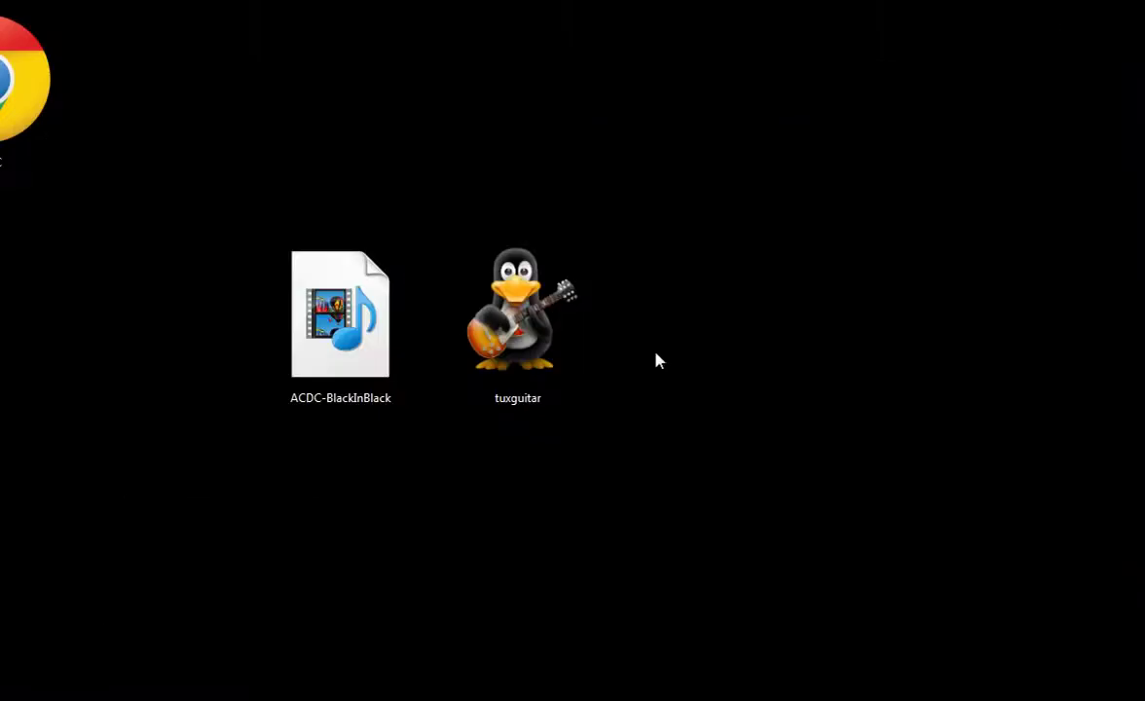